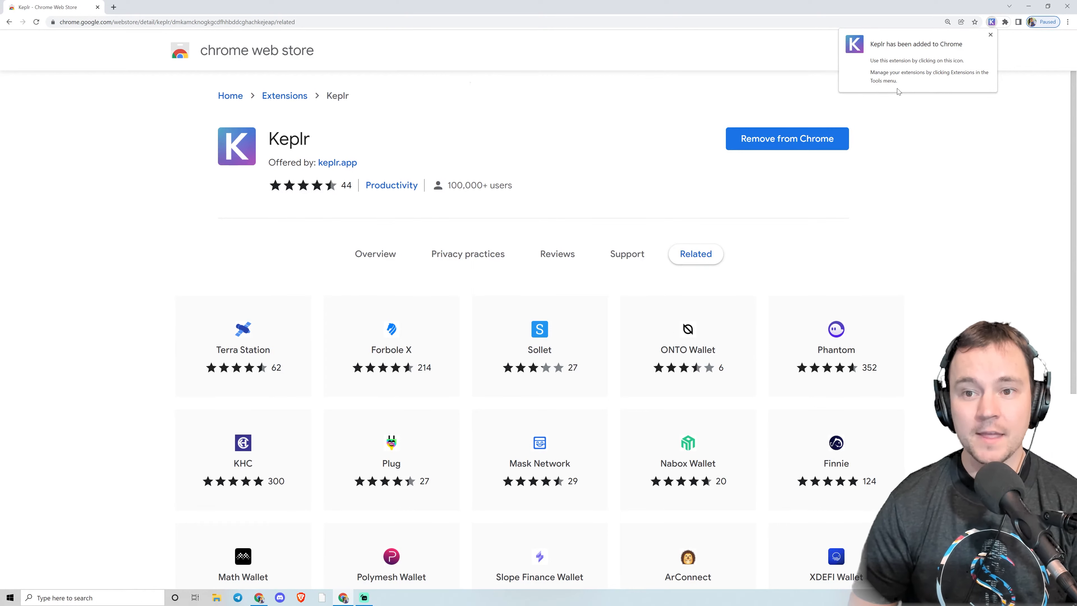
Pin the Keplr extension to the browser toolbar.
{"action": "left_click", "coordinate": [991, 34]}
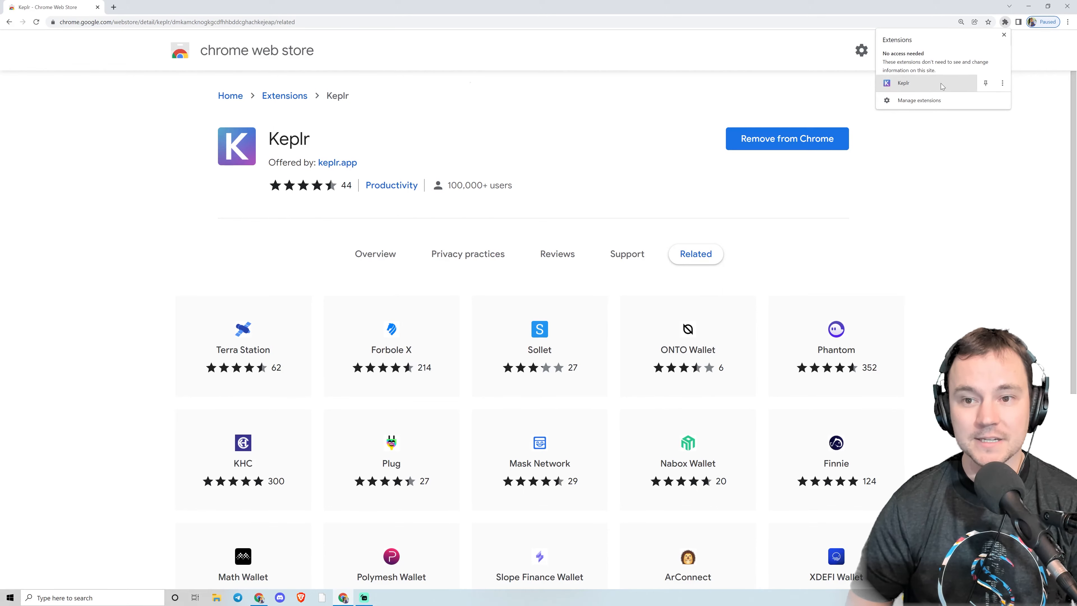
{"action": "left_click", "coordinate": [987, 83]}
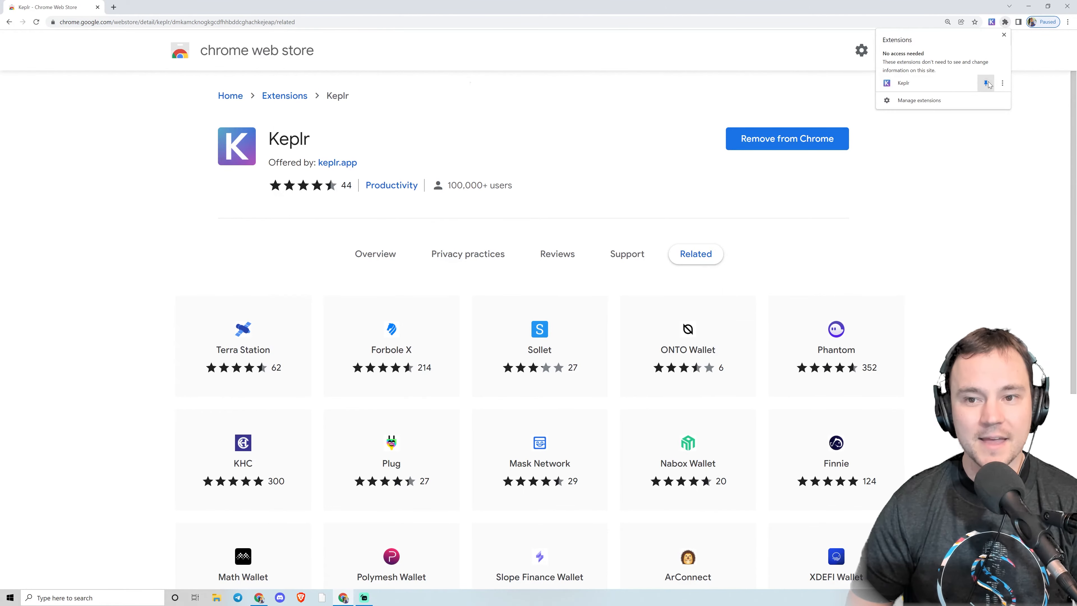
{"action": "left_click", "coordinate": [1046, 140]}
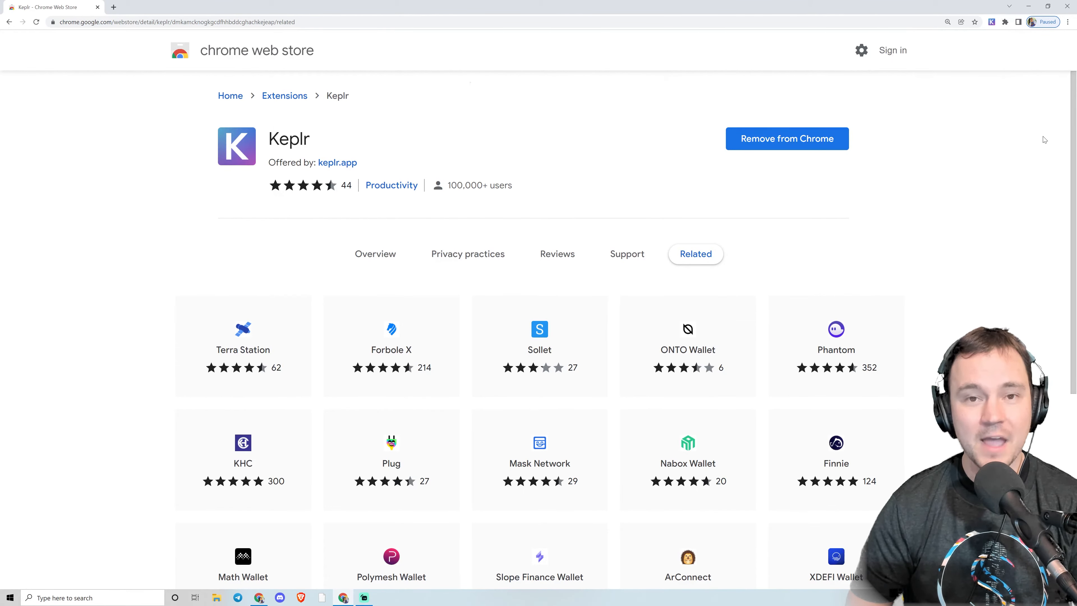
Open the Keplr extension and choose to create a new account.
{"action": "left_click", "coordinate": [992, 22]}
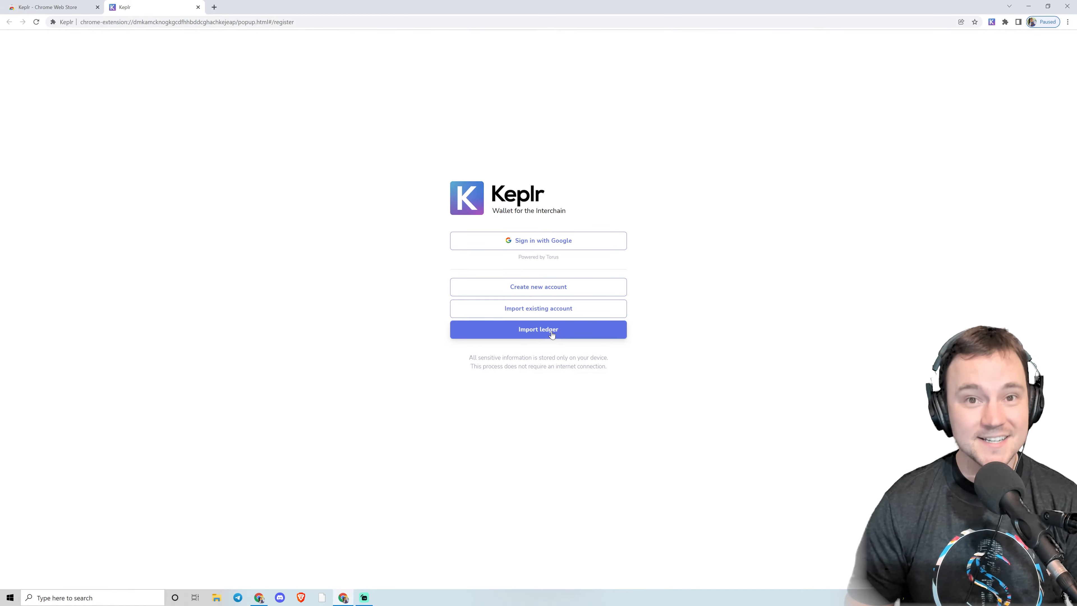
{"action": "left_click", "coordinate": [550, 291]}
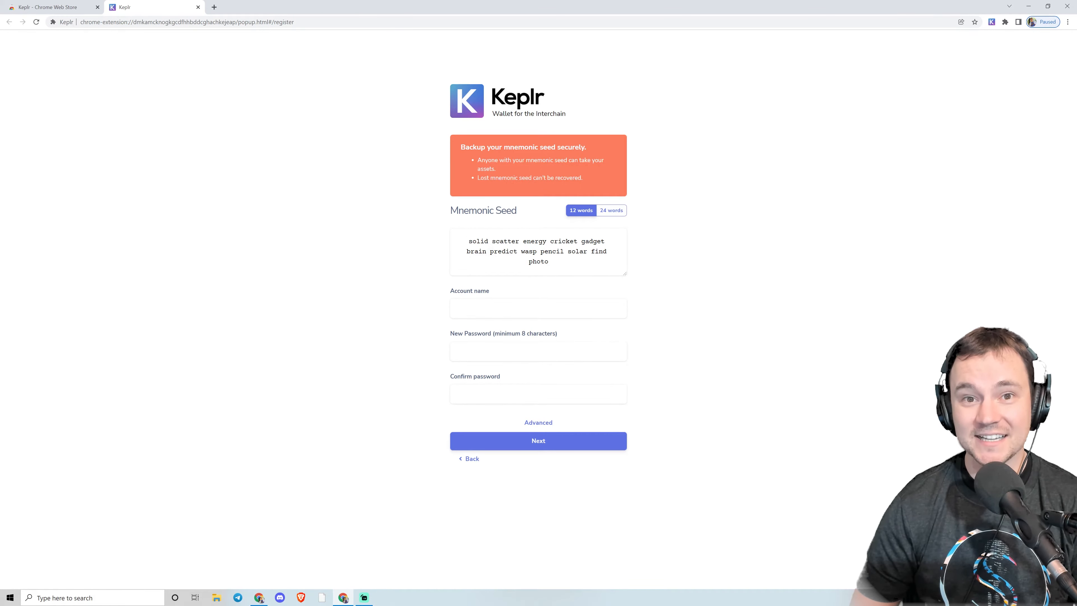
Copy the generated 12-word mnemonic seed and paste it into a new Word document as a backup.
{"action": "left_click_drag", "start_coordinate": [548, 262], "coordinate": [469, 241]}
{"action": "key", "text": "ctrl+c"}
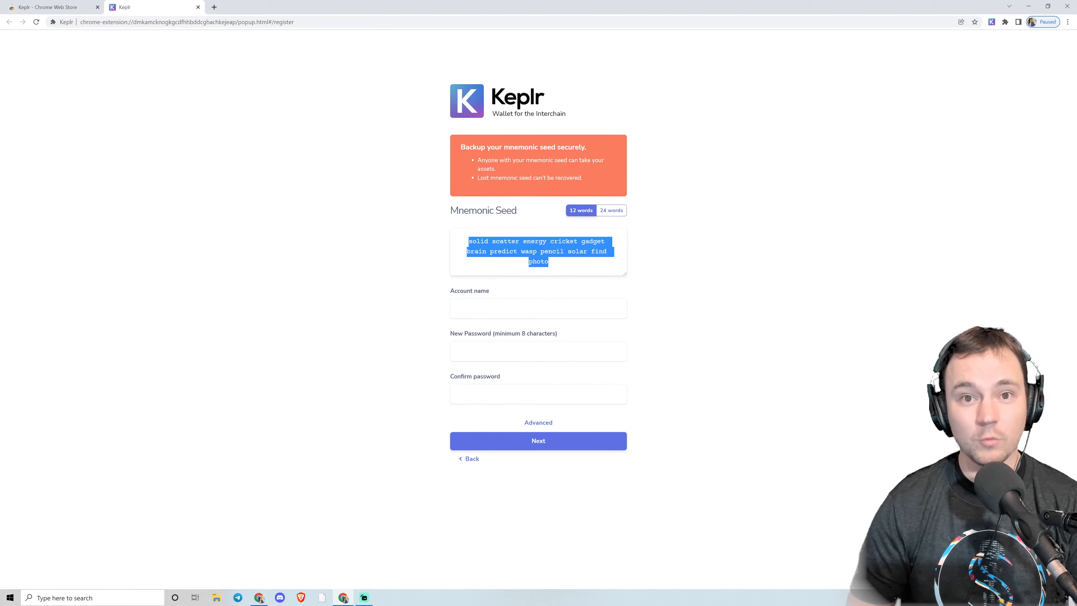
{"action": "left_click", "coordinate": [112, 596]}
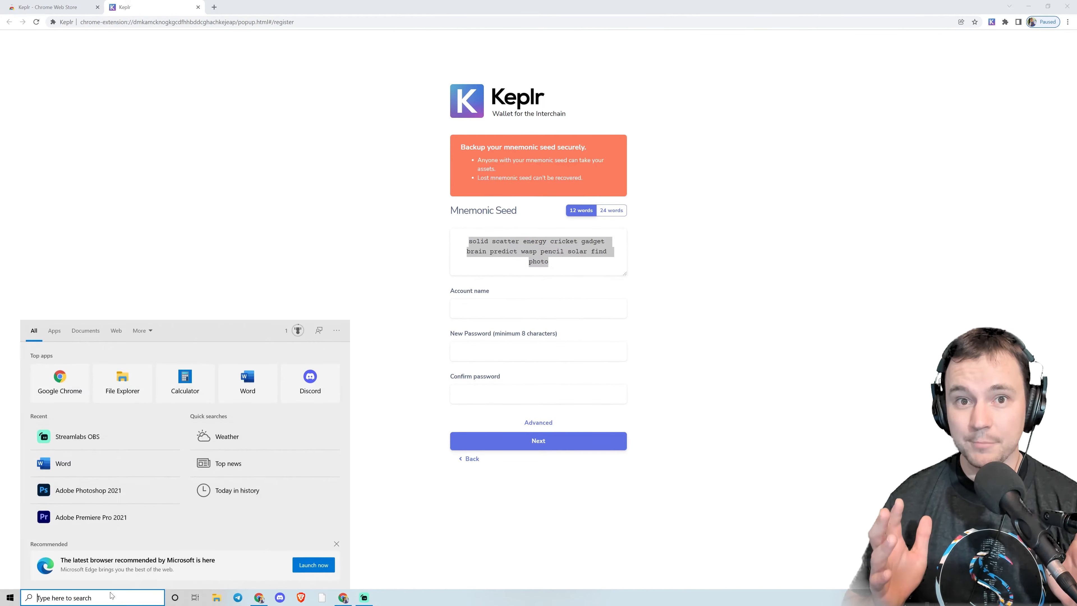
{"action": "left_click", "coordinate": [248, 383]}
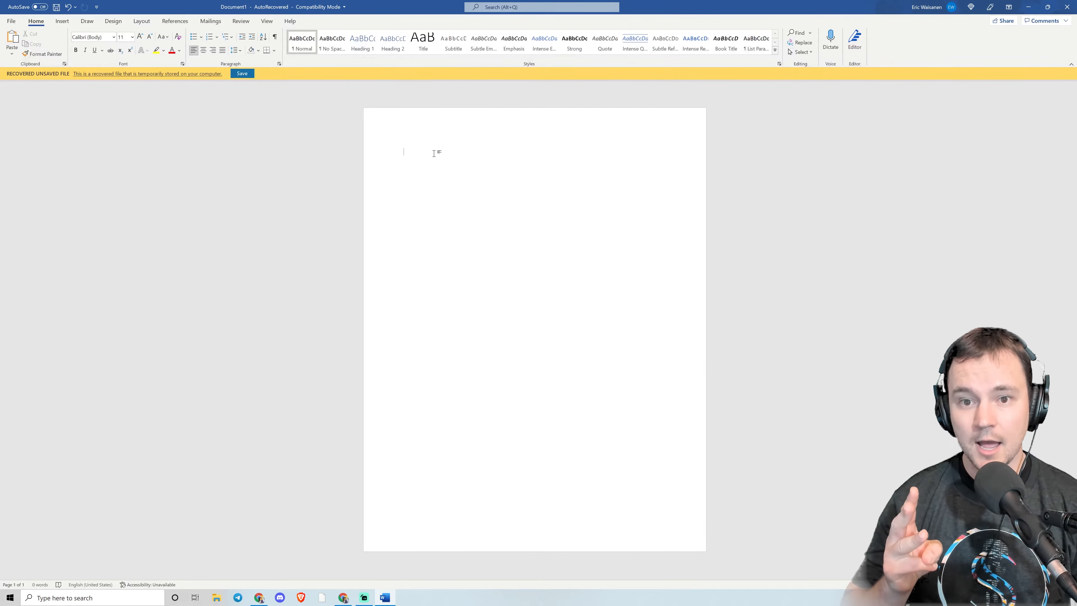
{"action": "key", "text": "ctrl+v"}
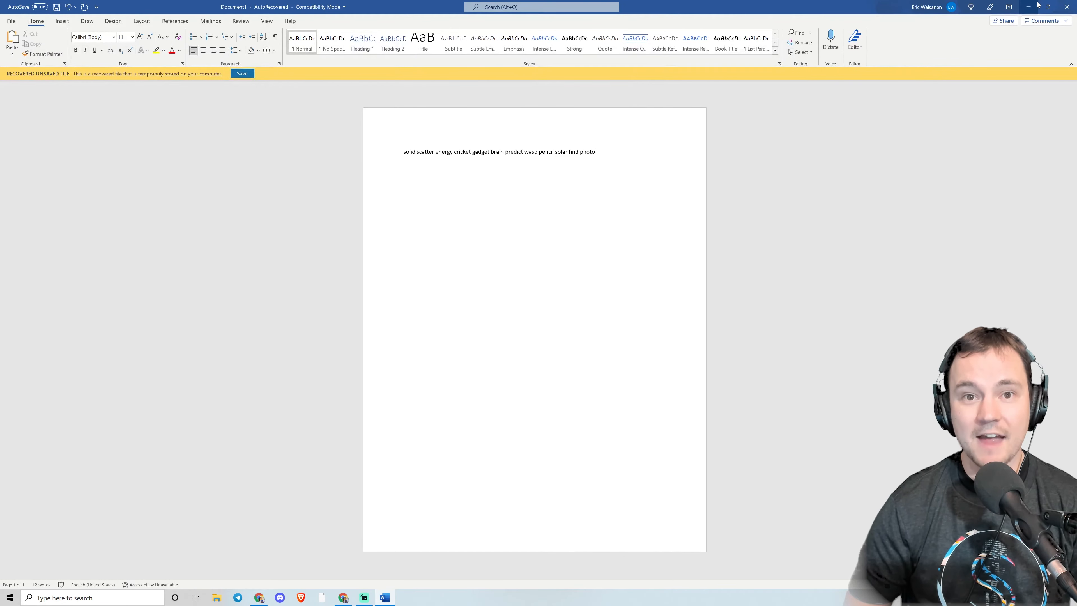
Return to the Keplr registration page and set the account name to Tutorial.
{"action": "left_click", "coordinate": [1050, 7]}
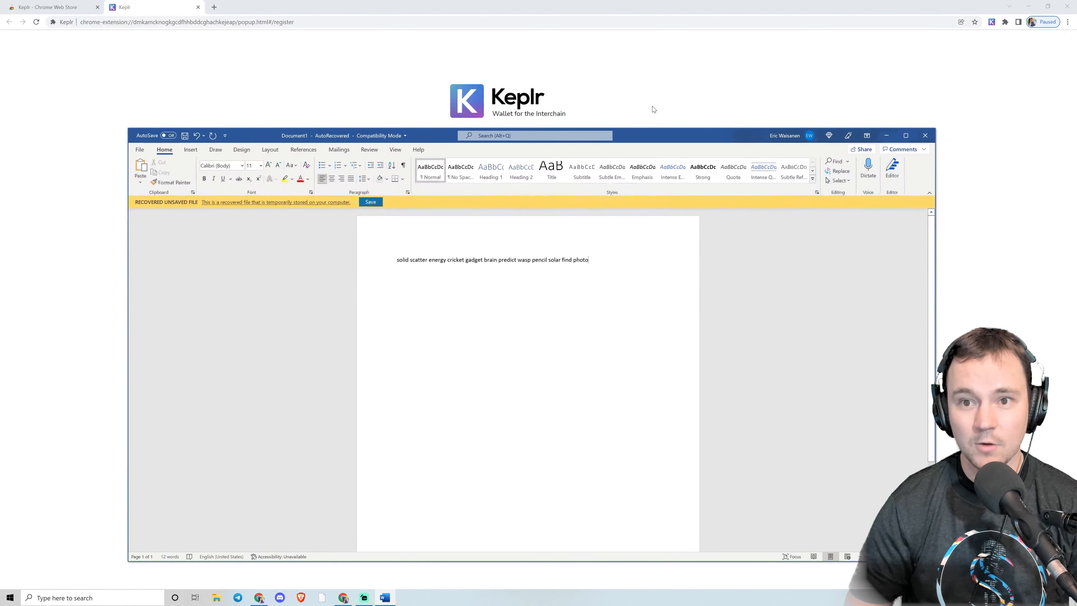
{"action": "left_click", "coordinate": [740, 101]}
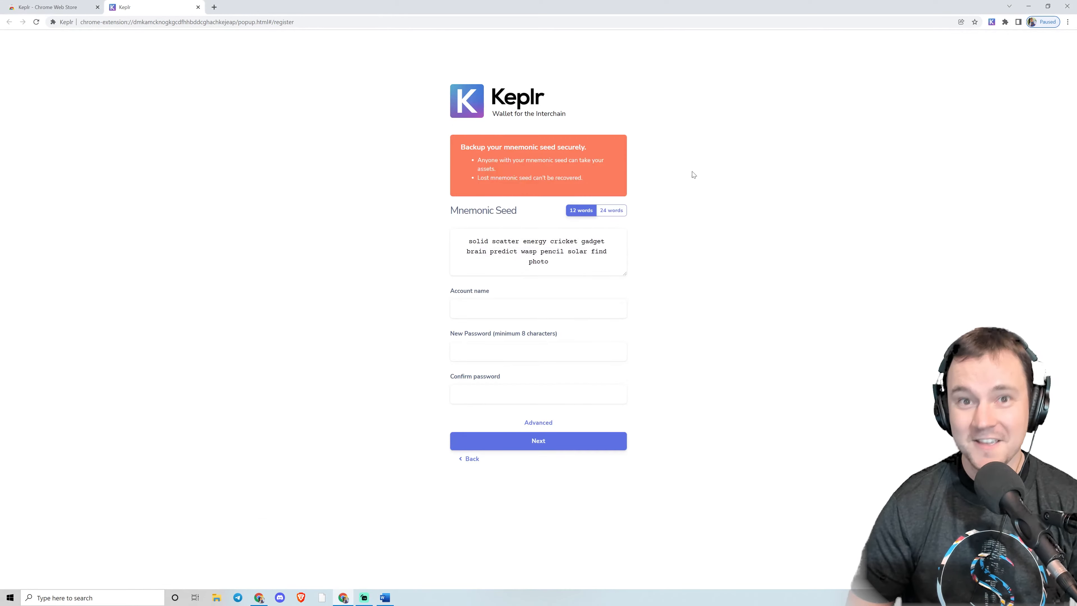
{"action": "left_click", "coordinate": [539, 309]}
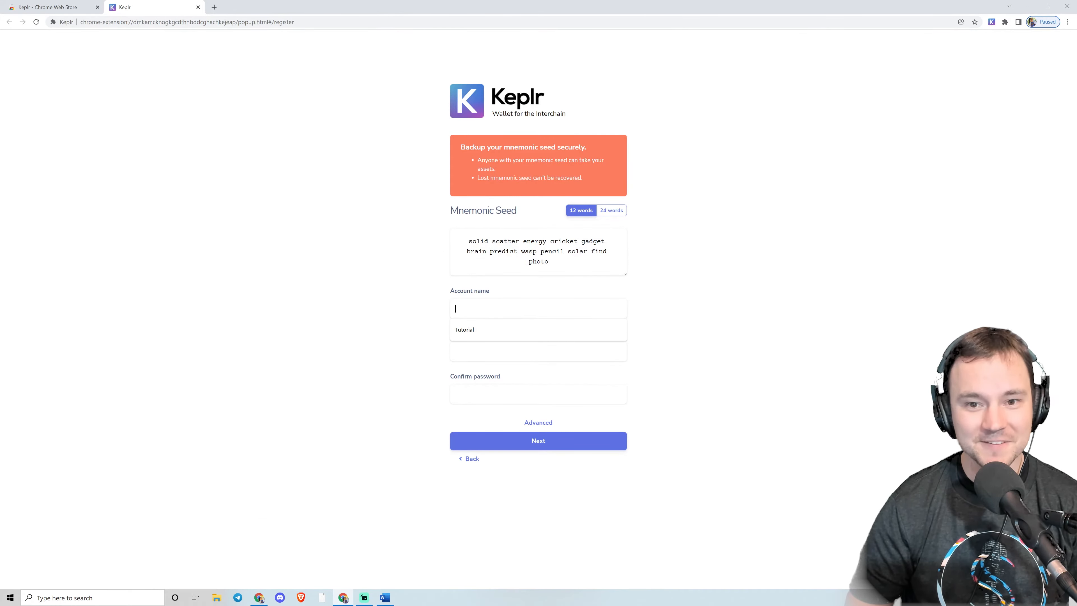
{"action": "type", "text": "T"}
{"action": "key", "text": "Down"}
{"action": "key", "text": "Return"}
Enter the new account password, confirm it, and continue to the seed verification.
{"action": "key", "text": "Tab"}
{"action": "type", "text": "••••••••••"}
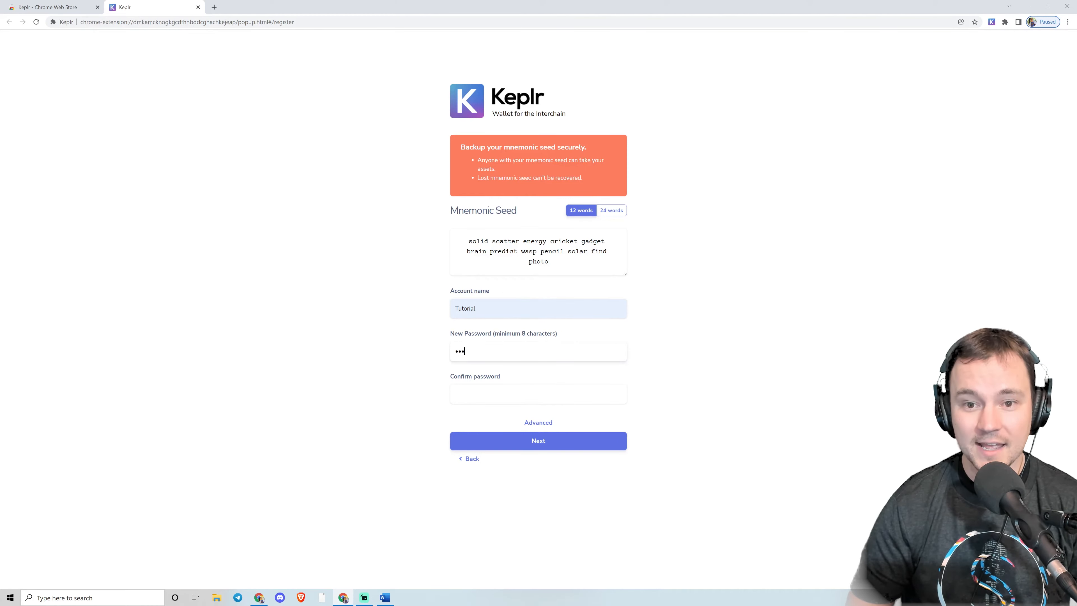
{"action": "key", "text": "Tab"}
{"action": "type", "text": "•••••••••••"}
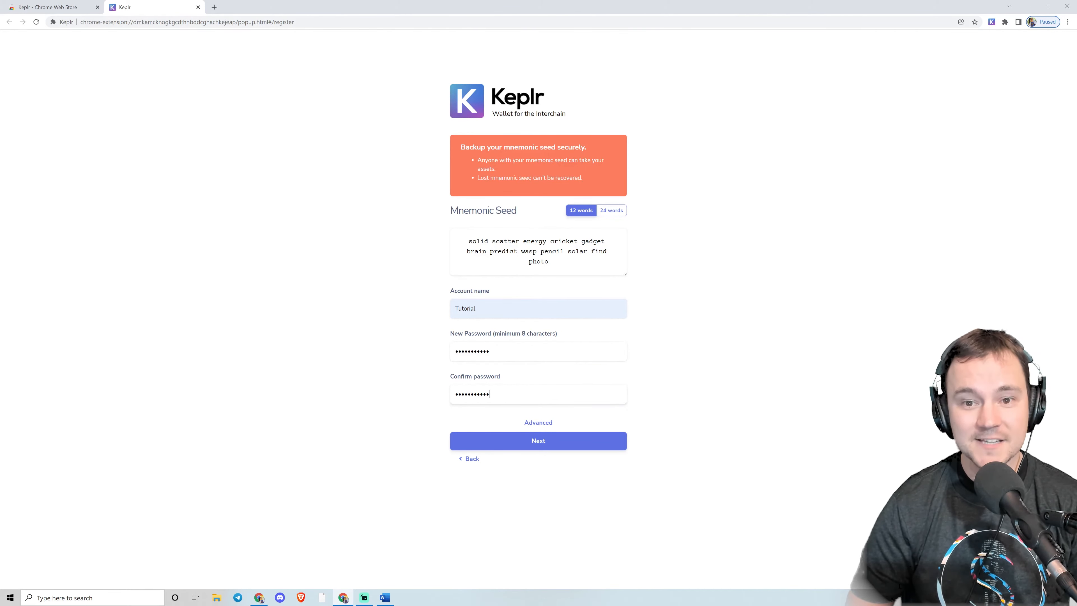
{"action": "left_click", "coordinate": [530, 441]}
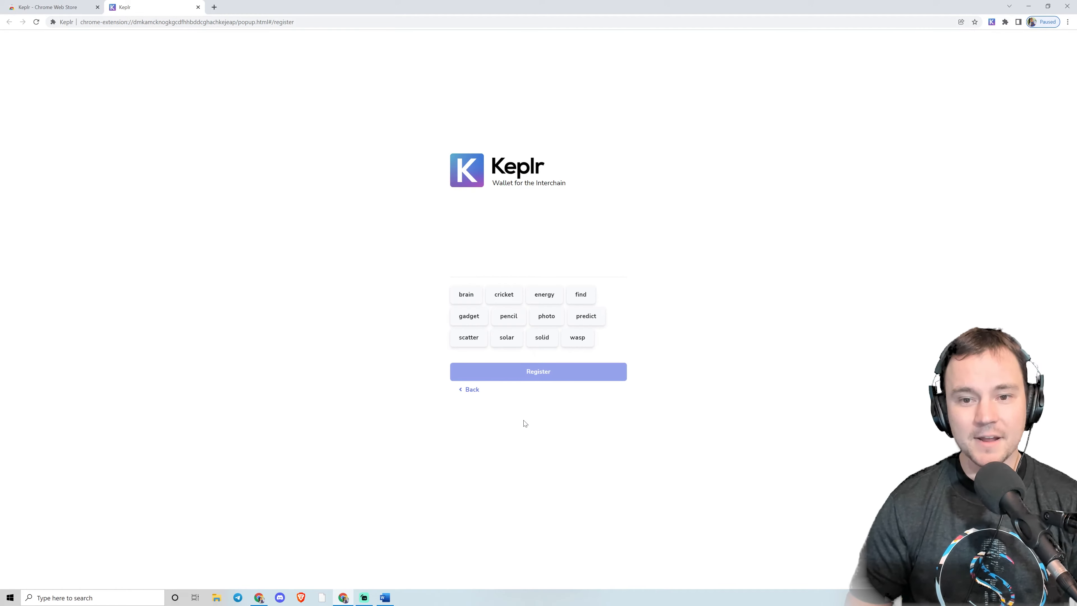
Check the backup document and select the first four seed words in their original order.
{"action": "left_click", "coordinate": [389, 600]}
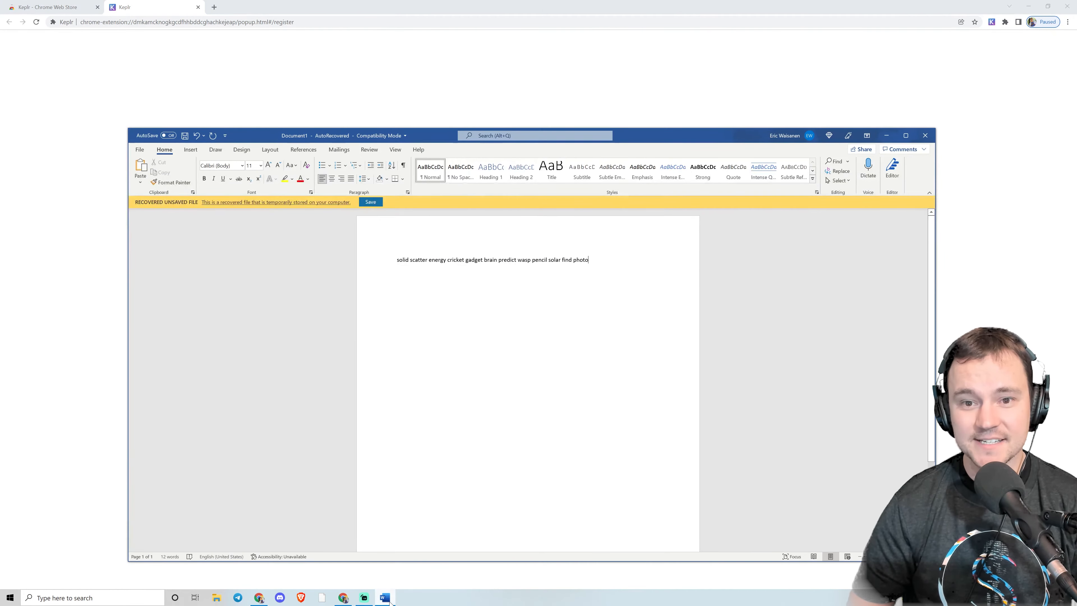
{"action": "left_click", "coordinate": [389, 599]}
{"action": "left_click", "coordinate": [541, 338]}
{"action": "left_click", "coordinate": [465, 338]}
{"action": "left_click", "coordinate": [548, 301]}
{"action": "left_click", "coordinate": [505, 296]}
Check the backup document again and select the next four seed words in order.
{"action": "left_click", "coordinate": [386, 598]}
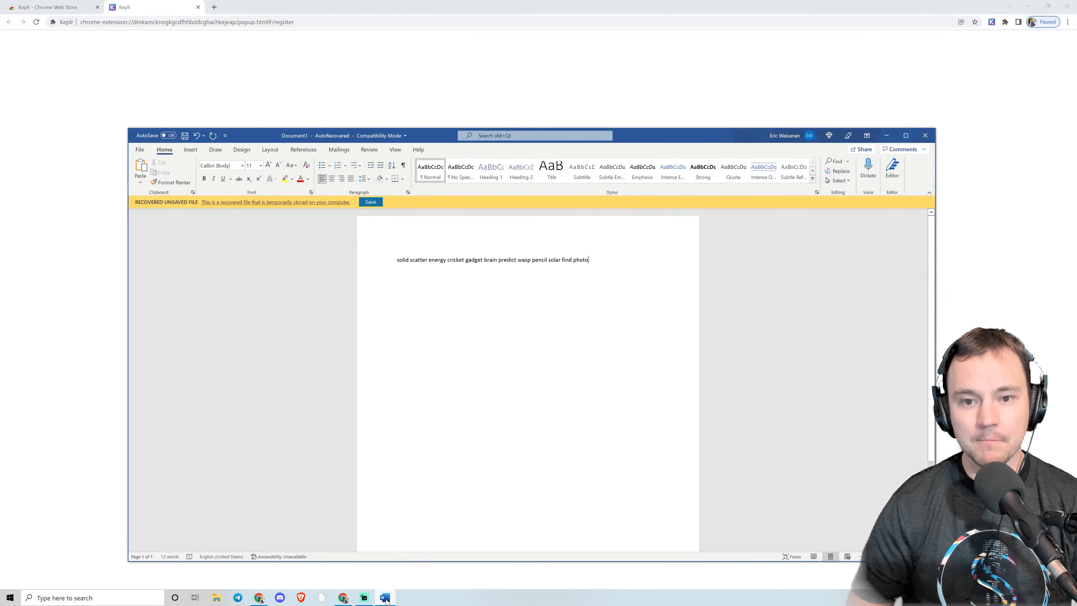
{"action": "left_click", "coordinate": [386, 599]}
{"action": "left_click", "coordinate": [535, 297]}
{"action": "left_click", "coordinate": [475, 297]}
{"action": "left_click", "coordinate": [578, 295]}
{"action": "left_click", "coordinate": [604, 297]}
Select the last four seed words in order and register the account.
{"action": "left_click", "coordinate": [385, 599]}
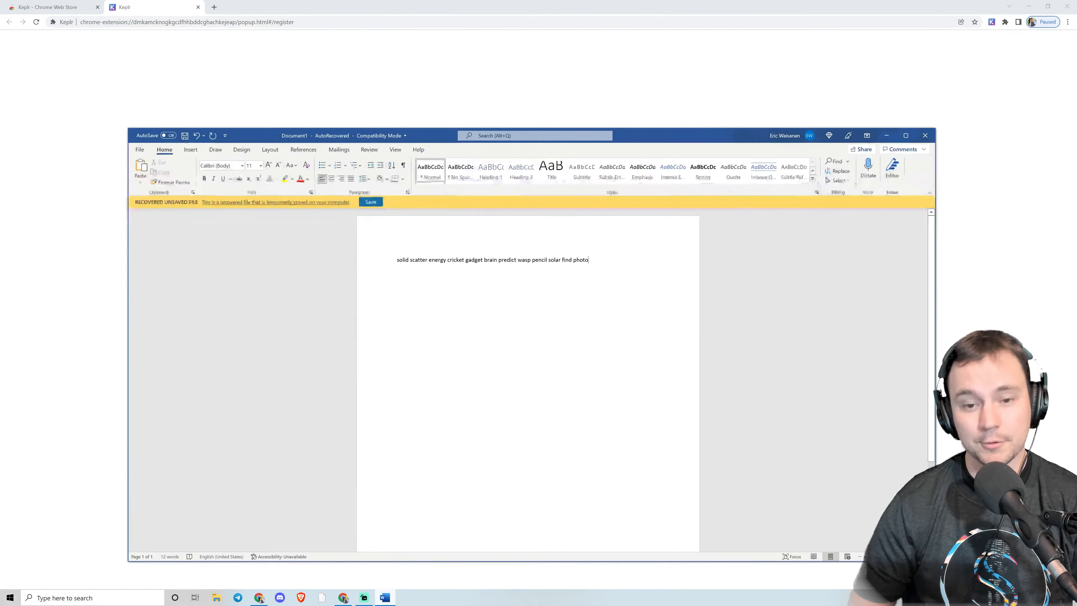
{"action": "left_click", "coordinate": [385, 599]}
{"action": "left_click", "coordinate": [500, 295]}
{"action": "left_click", "coordinate": [536, 296]}
{"action": "left_click", "coordinate": [465, 296]}
{"action": "left_click", "coordinate": [467, 295]}
{"action": "left_click", "coordinate": [539, 372]}
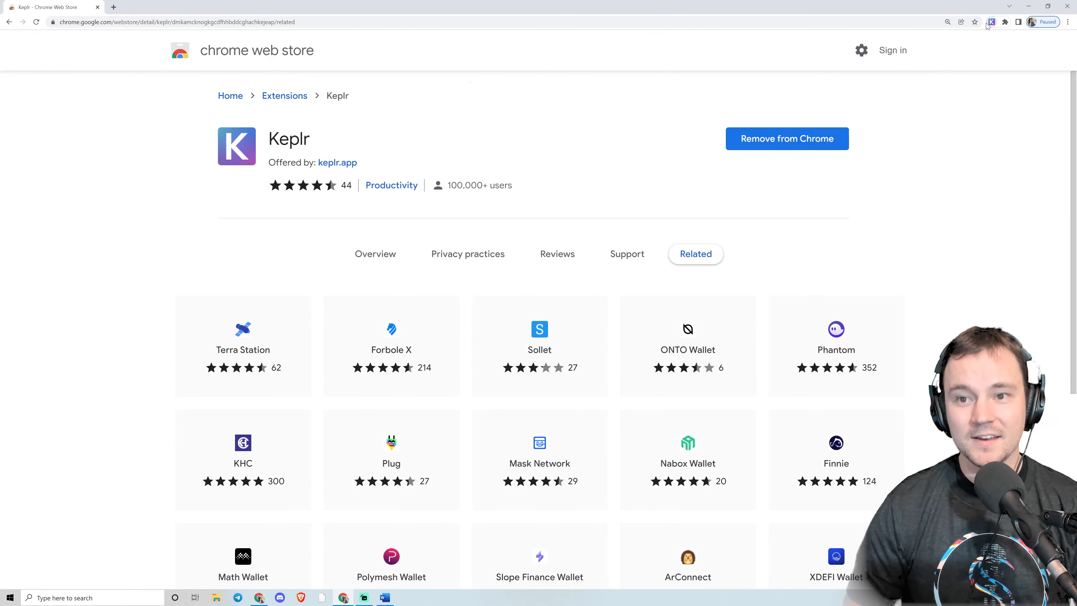
Open the Keplr popup and switch the selected chain to Secret Network.
{"action": "left_click", "coordinate": [990, 22]}
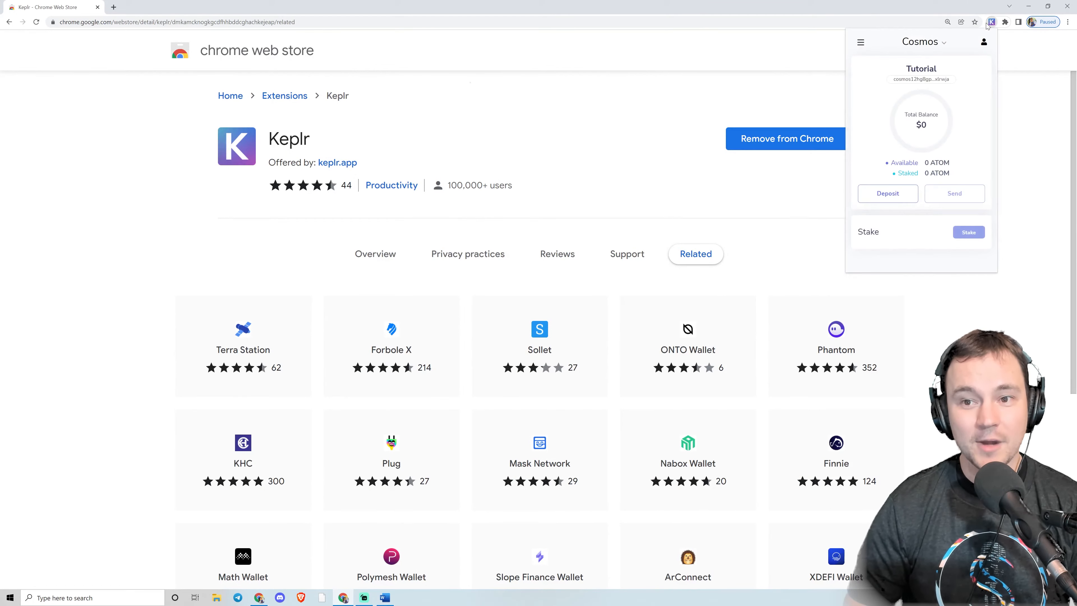
{"action": "left_click", "coordinate": [923, 42]}
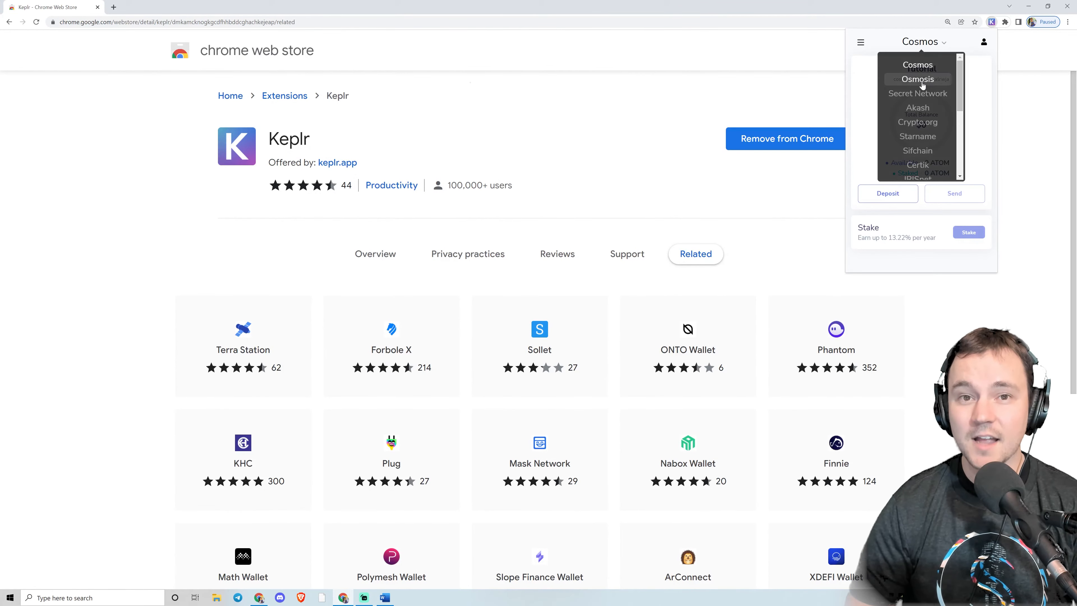
{"action": "left_click", "coordinate": [921, 80]}
{"action": "left_click", "coordinate": [925, 42]}
{"action": "left_click", "coordinate": [926, 95]}
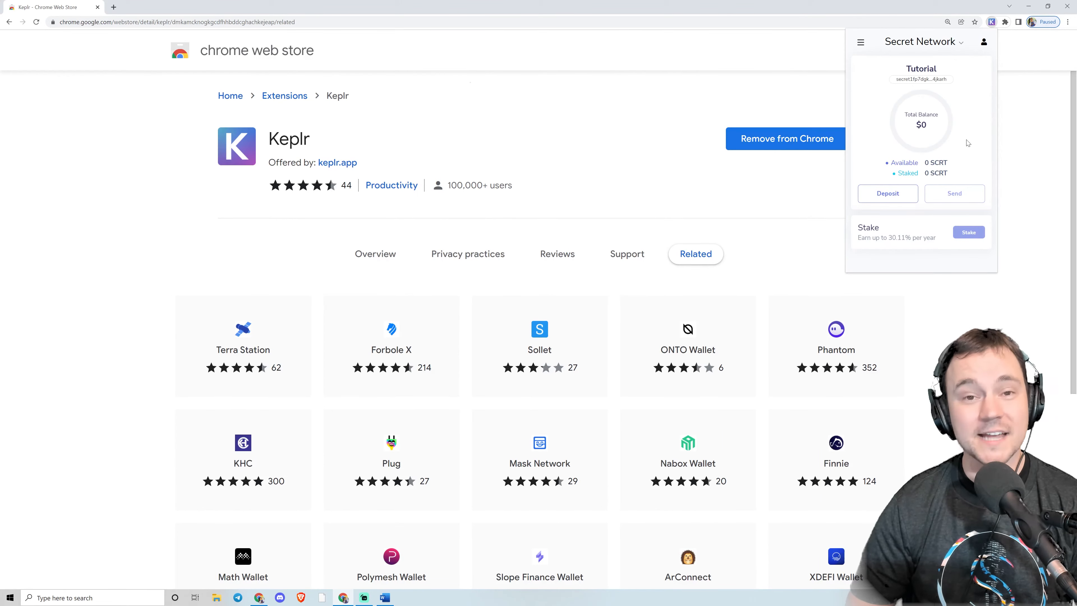
View the deposit QR code for the Secret Network account, close it, and copy the wallet address.
{"action": "left_click", "coordinate": [905, 194]}
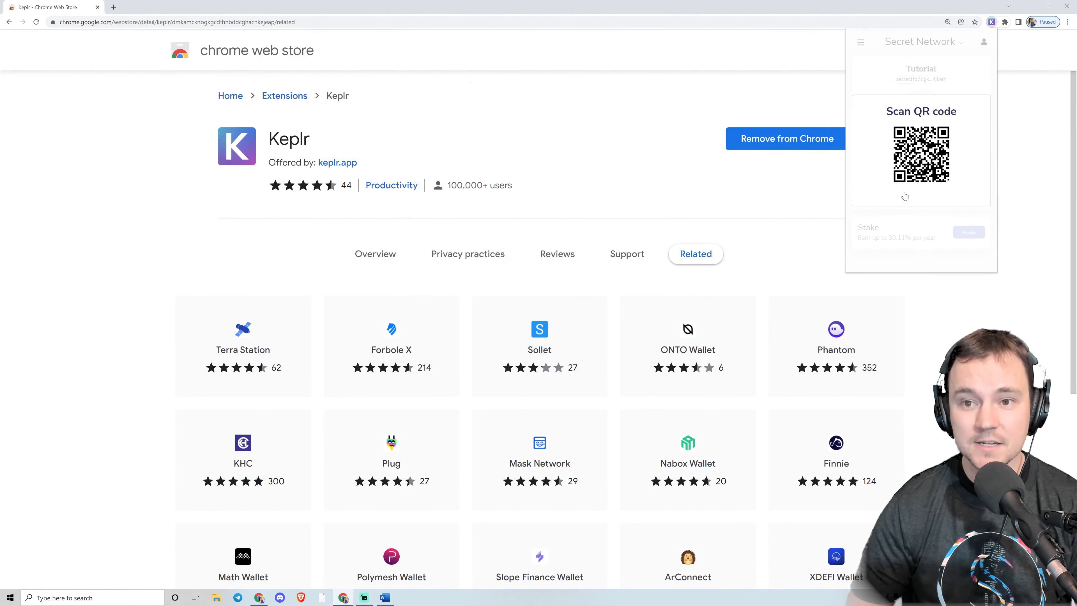
{"action": "left_click", "coordinate": [957, 75]}
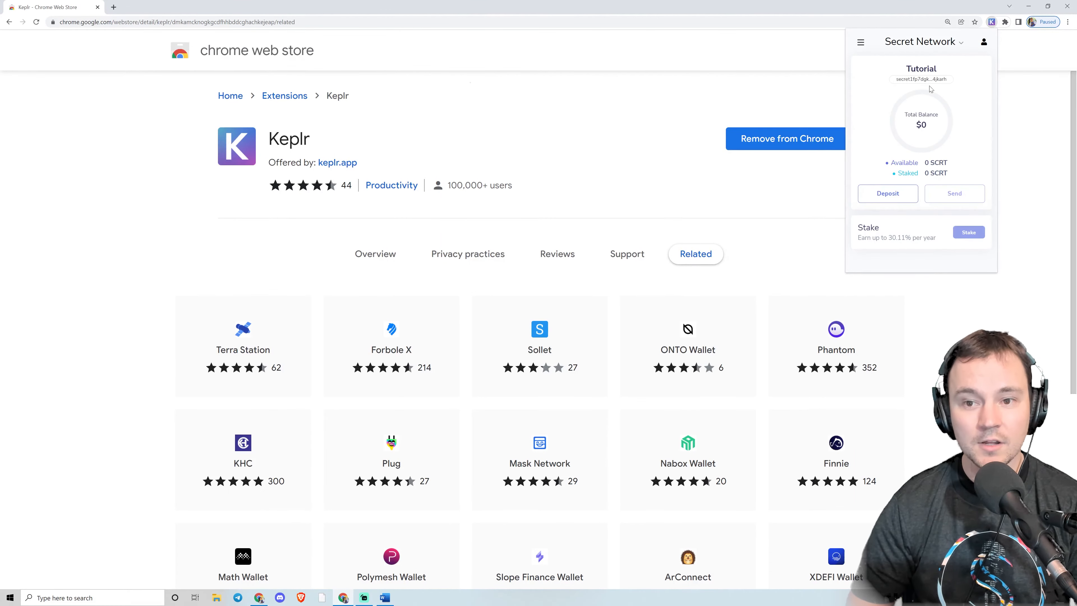
{"action": "left_click", "coordinate": [925, 80]}
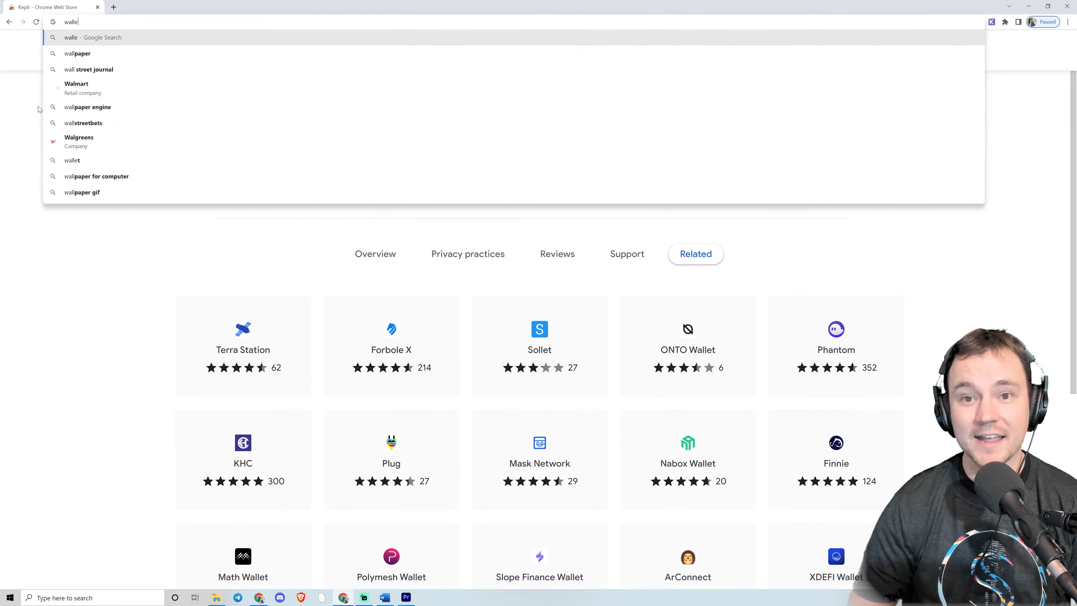
Go to wallet.keplr.app/#/dashboard in the browser.
{"action": "type", "text": "t."}
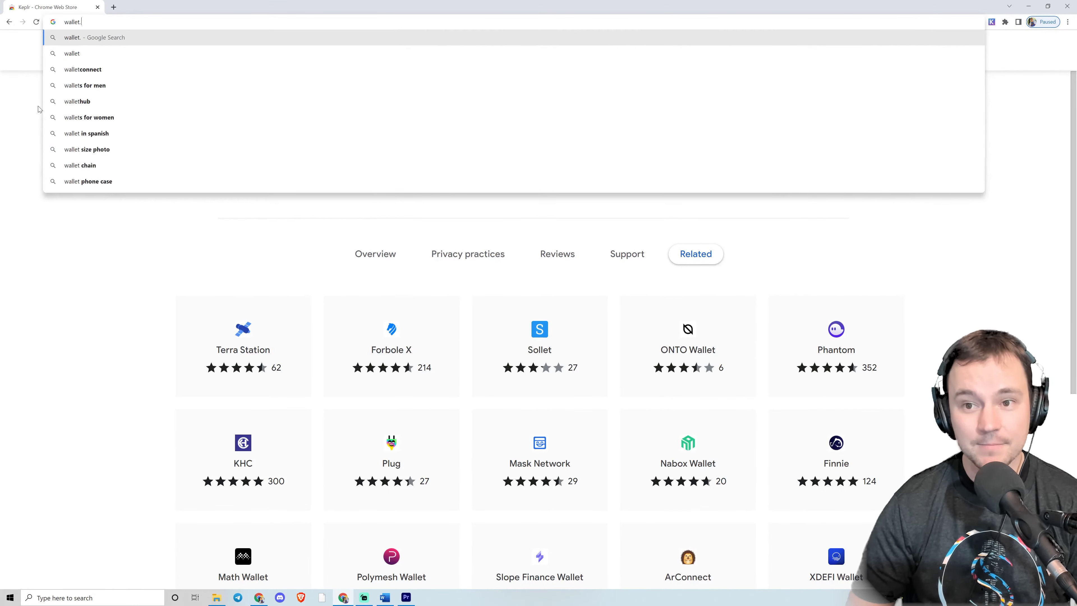
{"action": "type", "text": "keplr.app"}
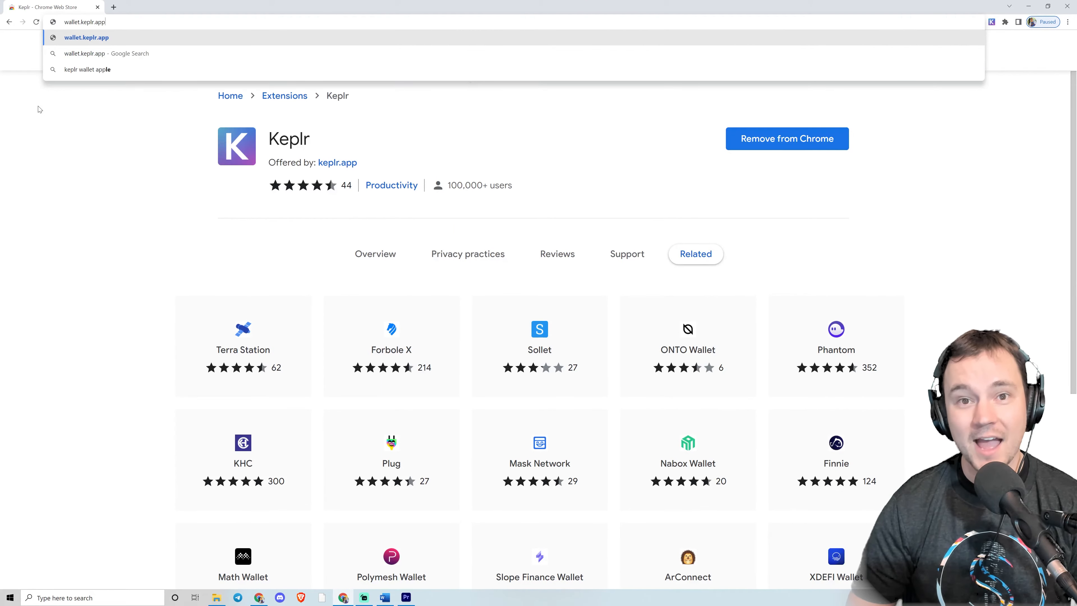
{"action": "type", "text": "/#/dashboard"}
{"action": "key", "text": "Return"}
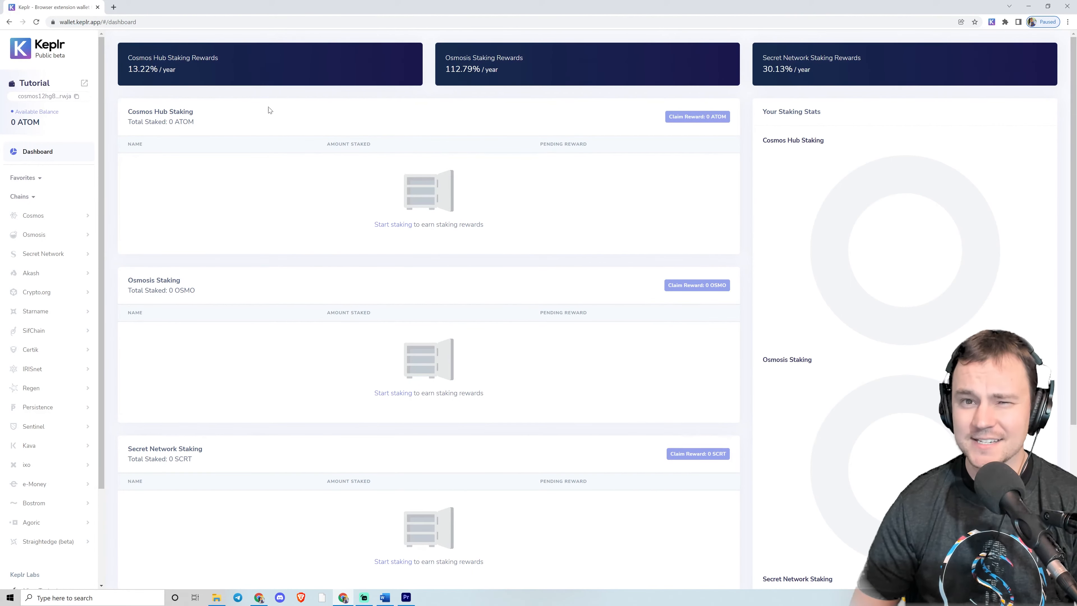
Expand the Cosmos, Osmosis and Secret Network chains and open the Secret Network governance proposals.
{"action": "scroll", "coordinate": [23, 158], "scroll_direction": "down", "scroll_amount": 3}
{"action": "left_click", "coordinate": [37, 100]}
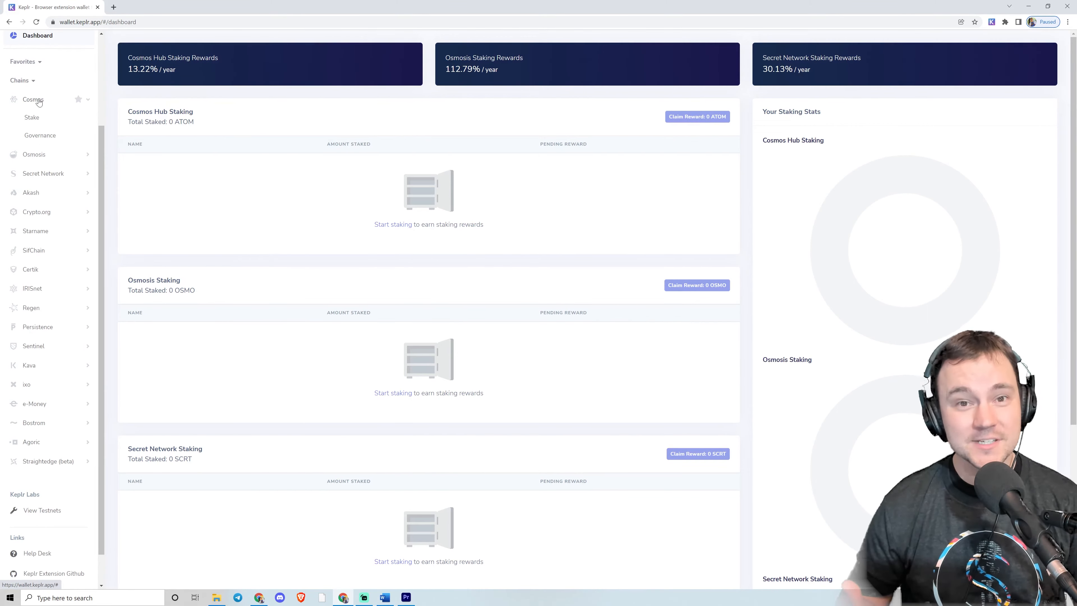
{"action": "left_click", "coordinate": [38, 153]}
{"action": "scroll", "coordinate": [39, 154], "scroll_direction": "down", "scroll_amount": 2}
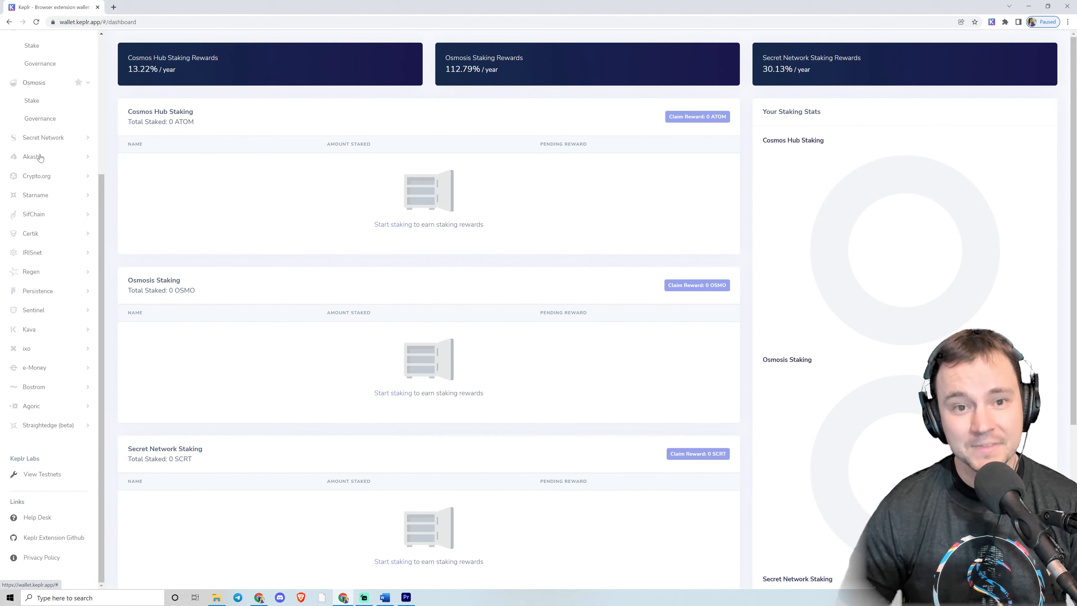
{"action": "left_click", "coordinate": [38, 139]}
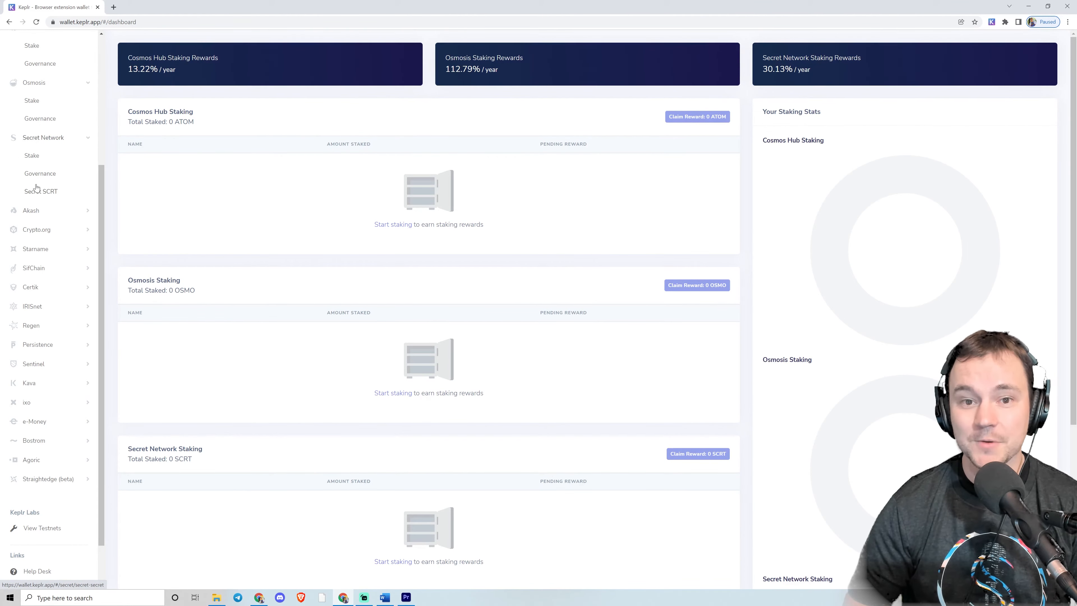
{"action": "left_click", "coordinate": [38, 173]}
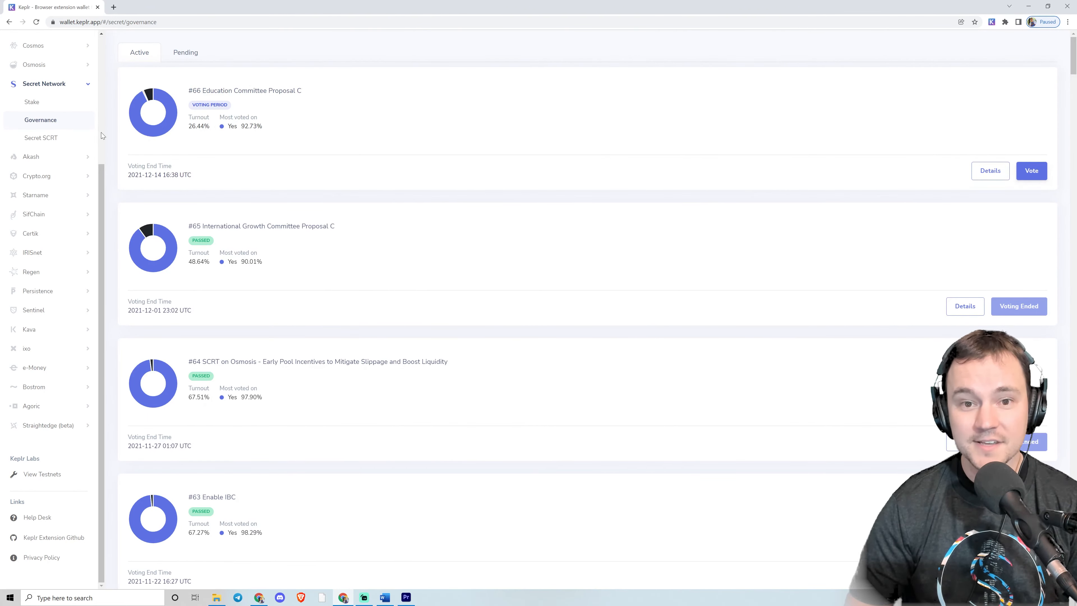
Open the Secret Network staking page and browse the list of validators.
{"action": "left_click", "coordinate": [37, 104]}
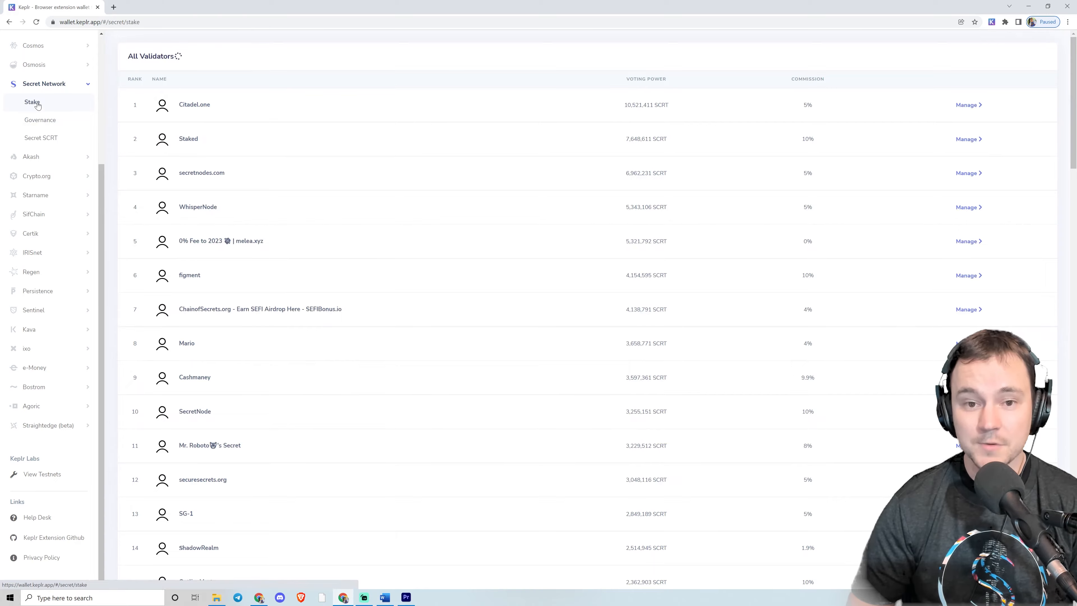
{"action": "scroll", "coordinate": [427, 151], "scroll_direction": "down", "scroll_amount": 12}
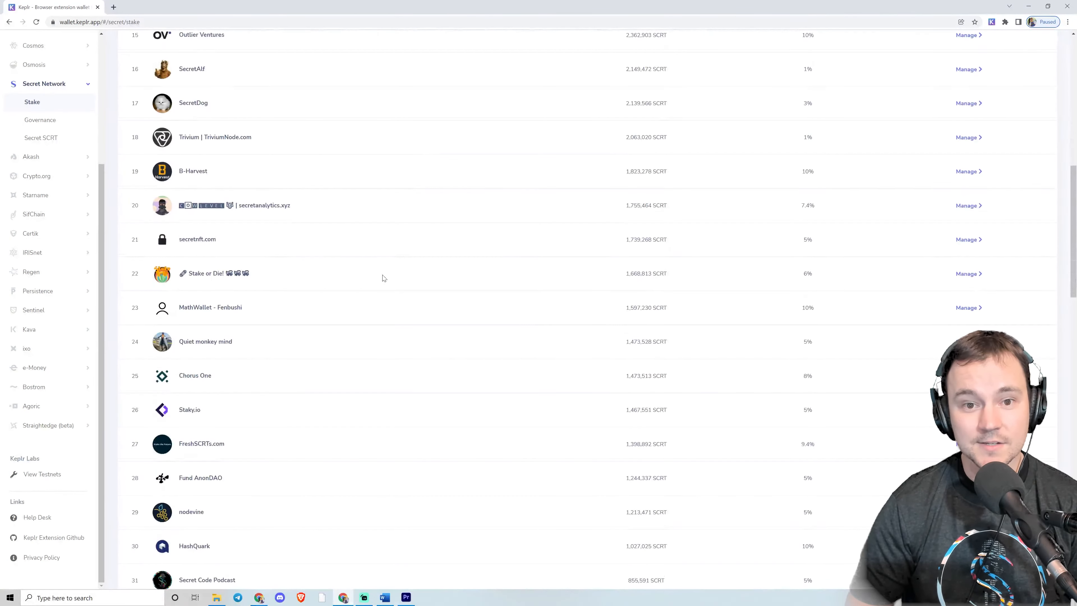
{"action": "scroll", "coordinate": [382, 278], "scroll_direction": "down", "scroll_amount": 3}
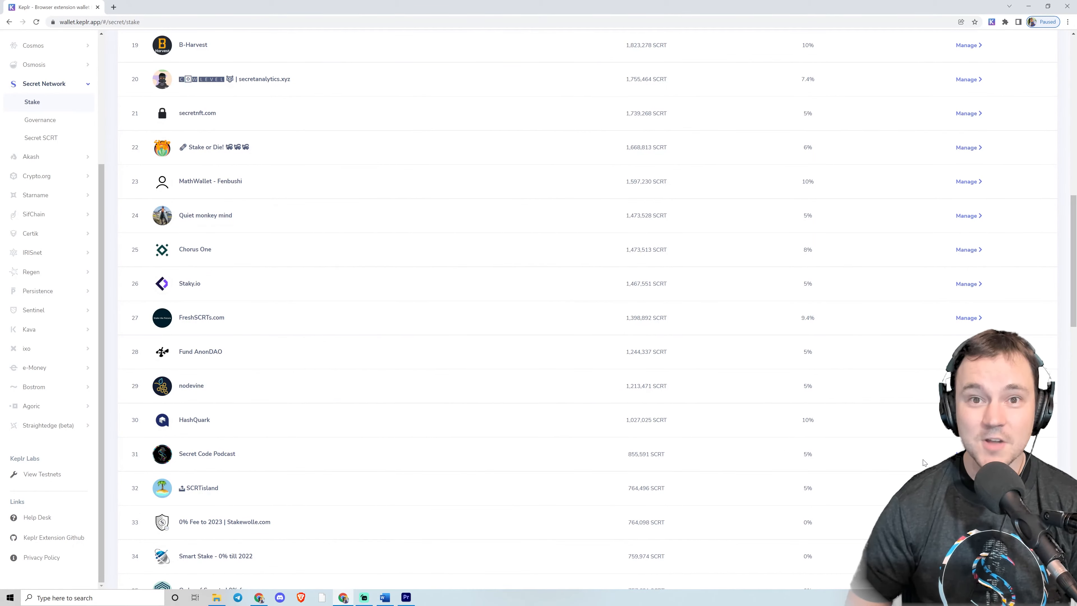
Open the Secret Code Podcast validator and try to delegate the maximum SCRT amount to it.
{"action": "left_click", "coordinate": [600, 453]}
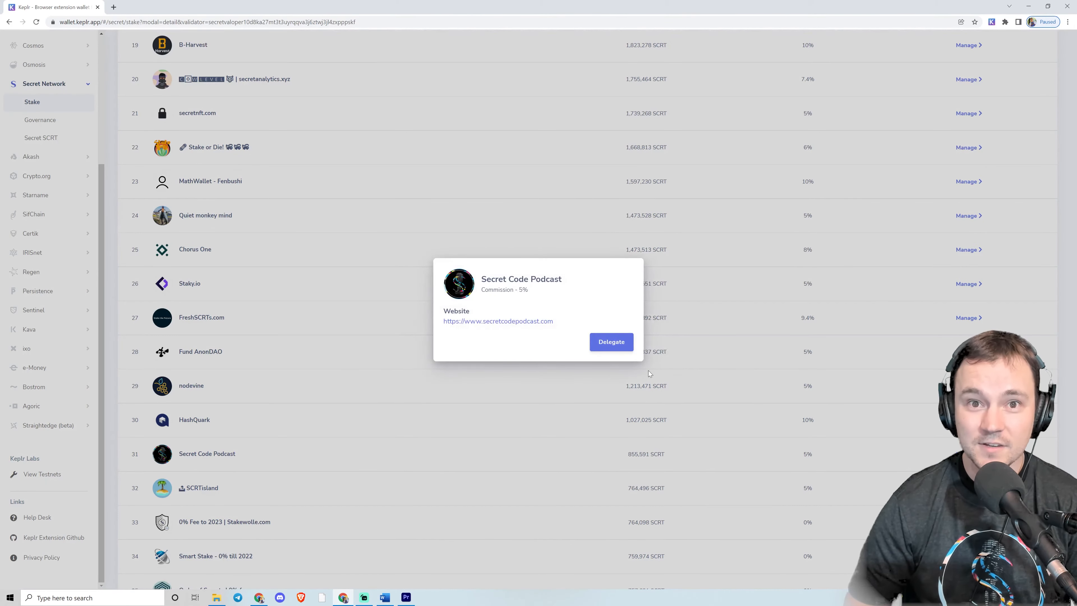
{"action": "left_click", "coordinate": [601, 344]}
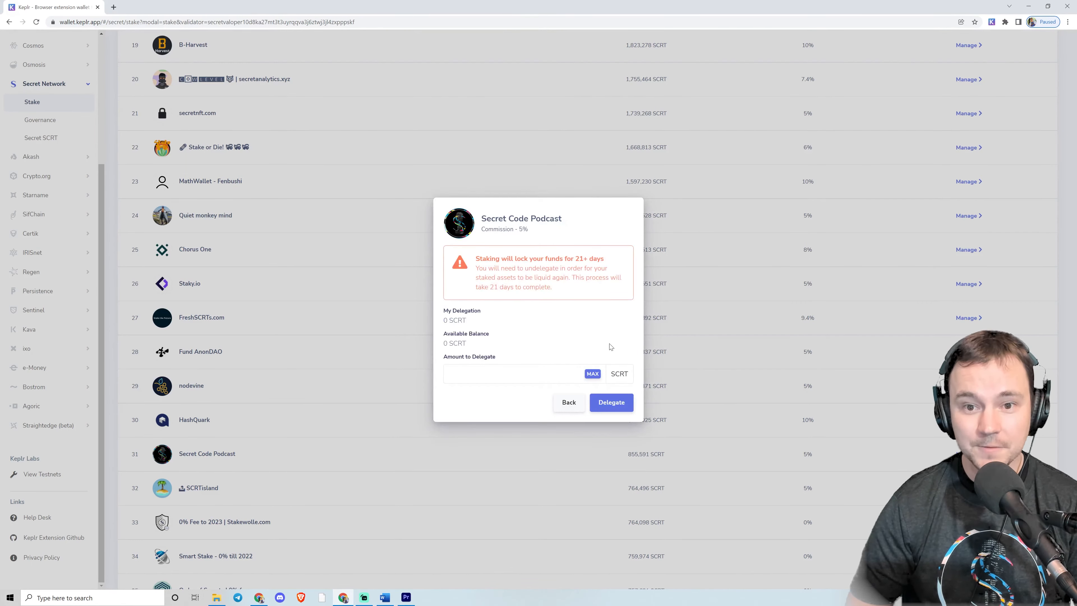
{"action": "left_click", "coordinate": [594, 375]}
{"action": "left_click", "coordinate": [614, 403]}
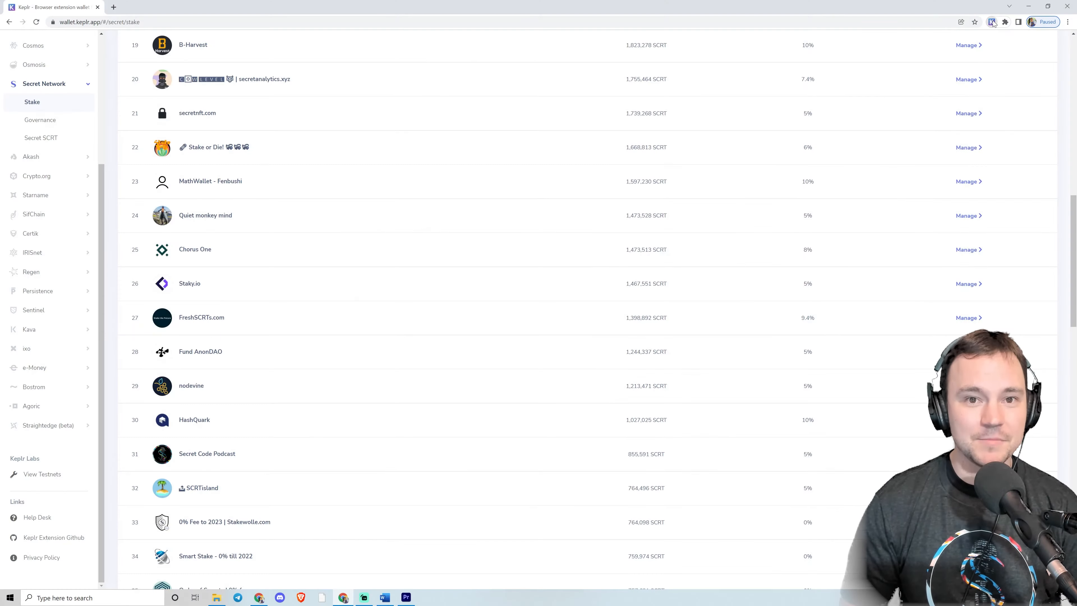
Open the staking page from the wallet extension popup and browse the Secret Network validator list.
{"action": "left_click", "coordinate": [993, 22]}
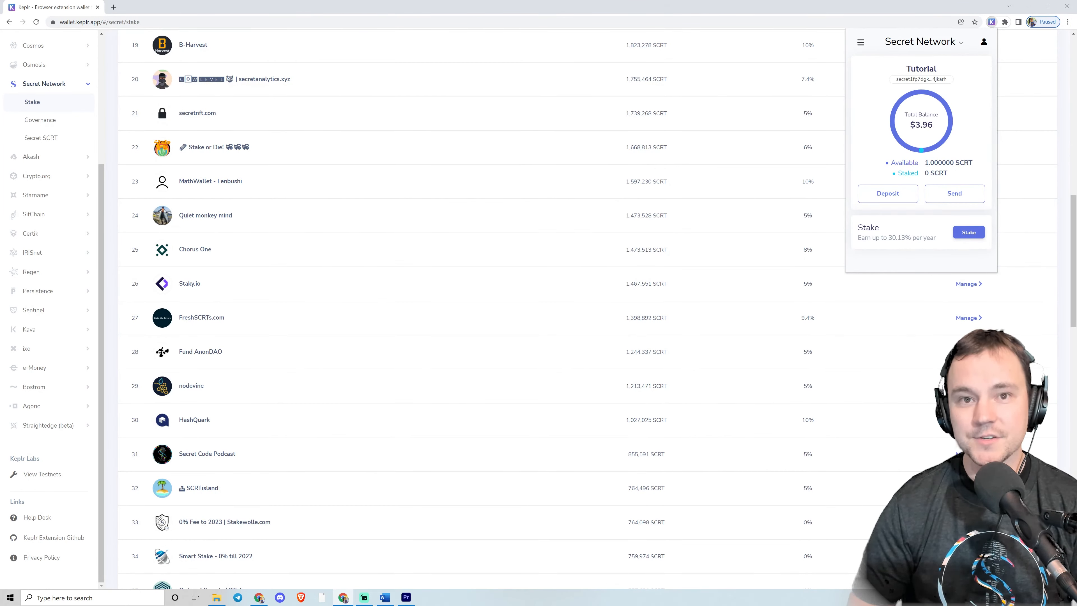
{"action": "left_click", "coordinate": [969, 232]}
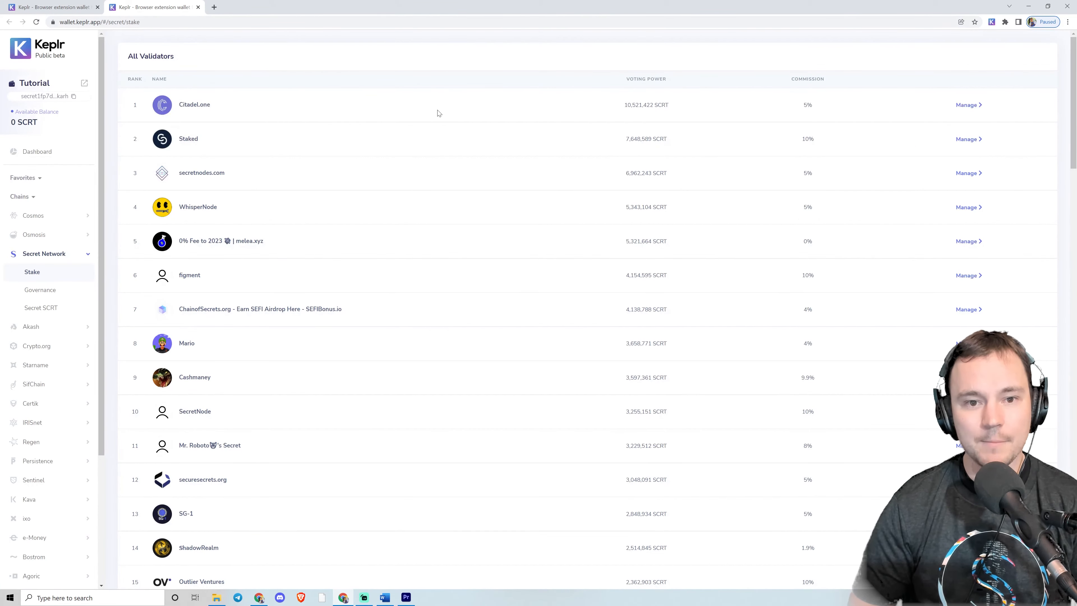
{"action": "scroll", "coordinate": [502, 258], "scroll_direction": "down", "scroll_amount": 12}
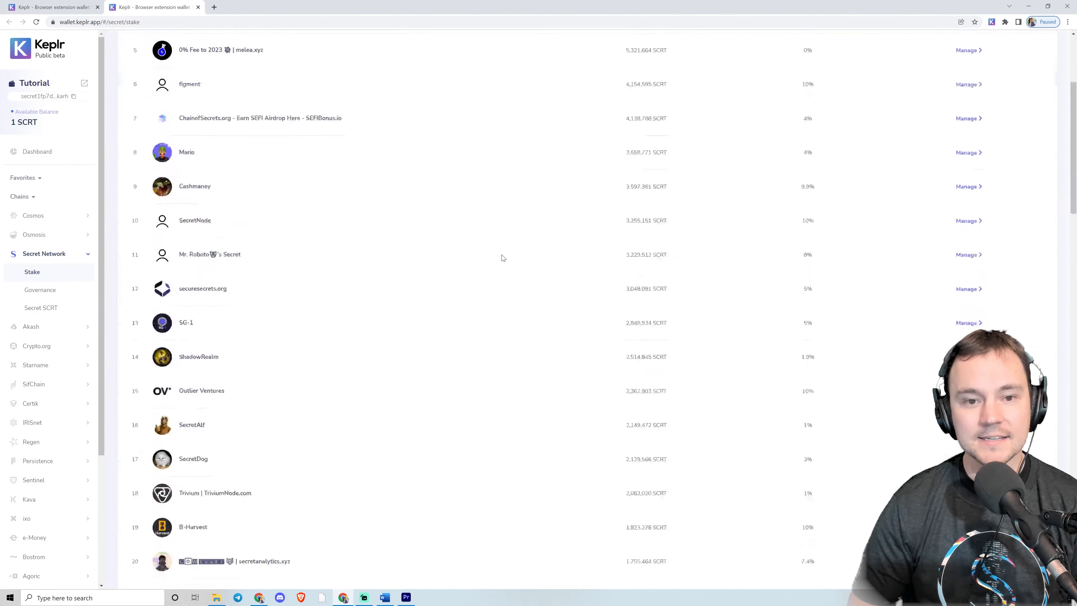
{"action": "scroll", "coordinate": [504, 258], "scroll_direction": "down", "scroll_amount": 3}
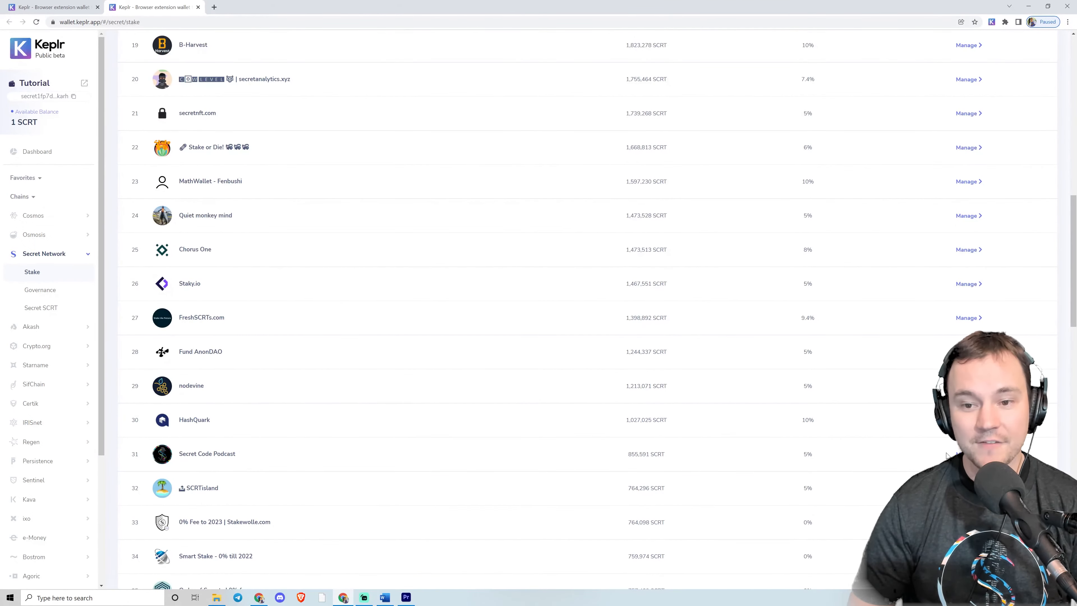
{"action": "scroll", "coordinate": [947, 456], "scroll_direction": "up", "scroll_amount": 15}
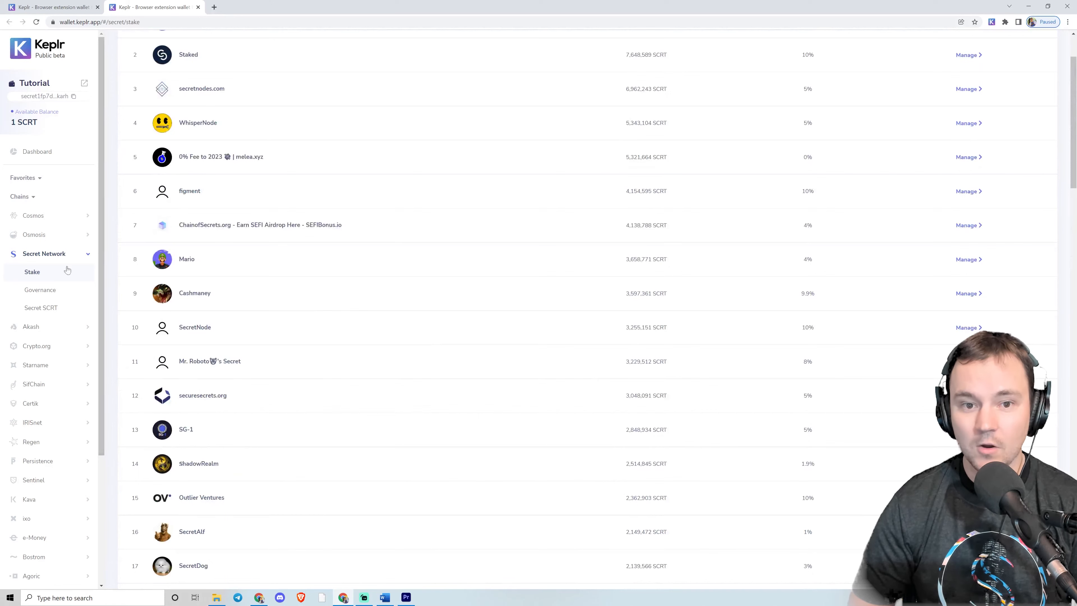
Open the Secret SCRT page, add the sSCRT token and approve the viewing key transaction.
{"action": "left_click", "coordinate": [45, 311]}
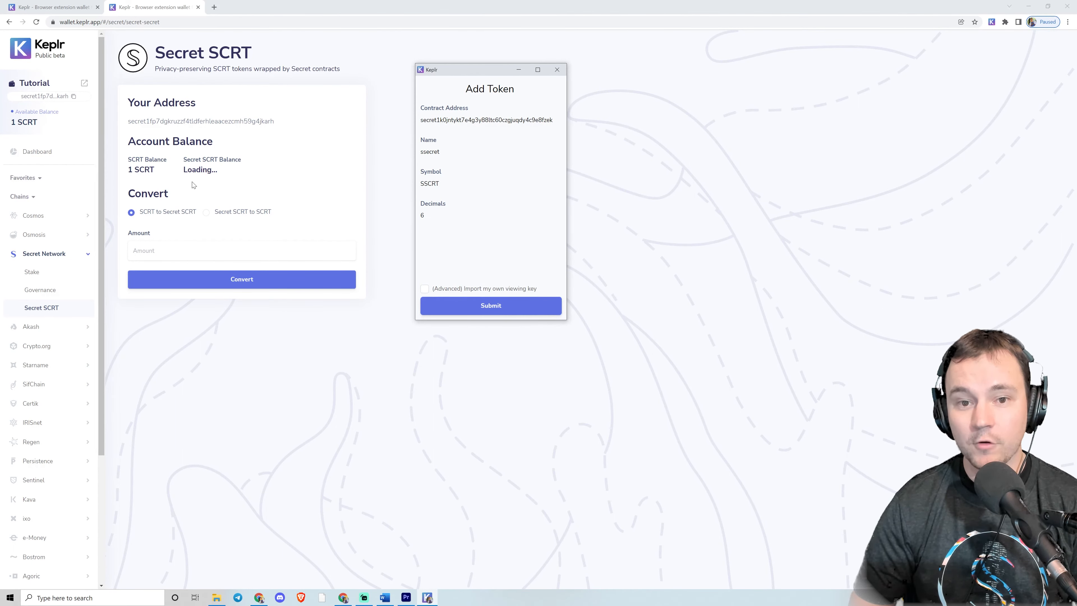
{"action": "left_click", "coordinate": [485, 311]}
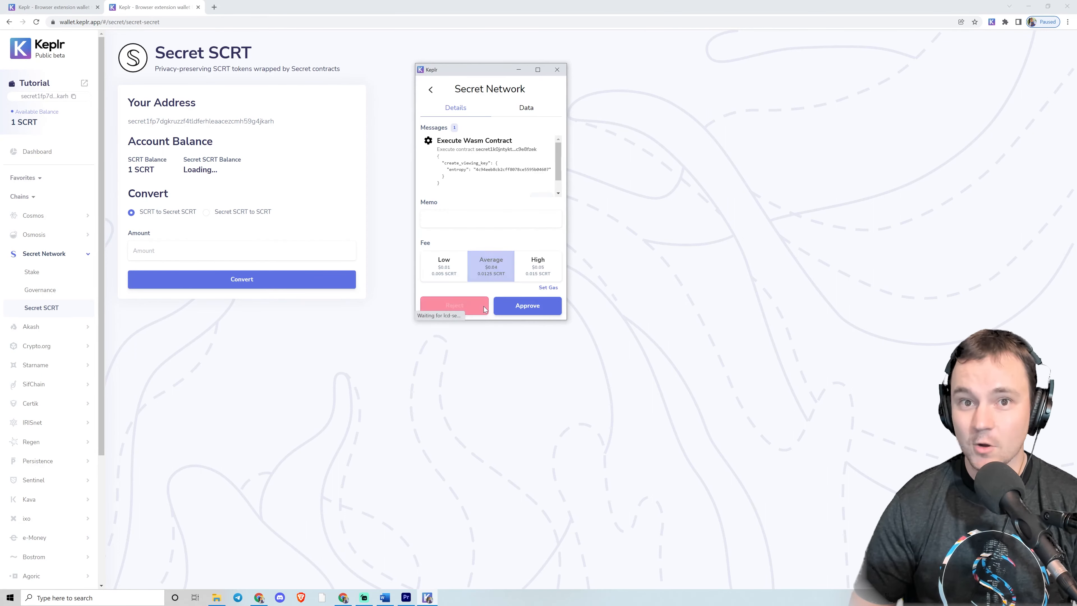
{"action": "left_click", "coordinate": [510, 310]}
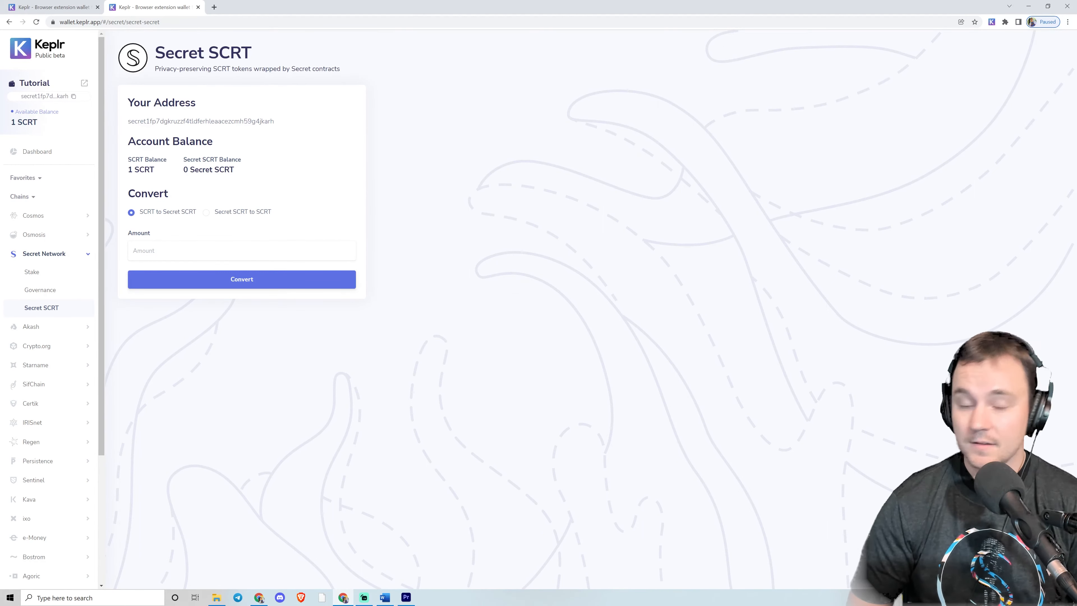
Convert 0.5 SCRT to Secret SCRT and approve the transaction.
{"action": "left_click", "coordinate": [242, 250]}
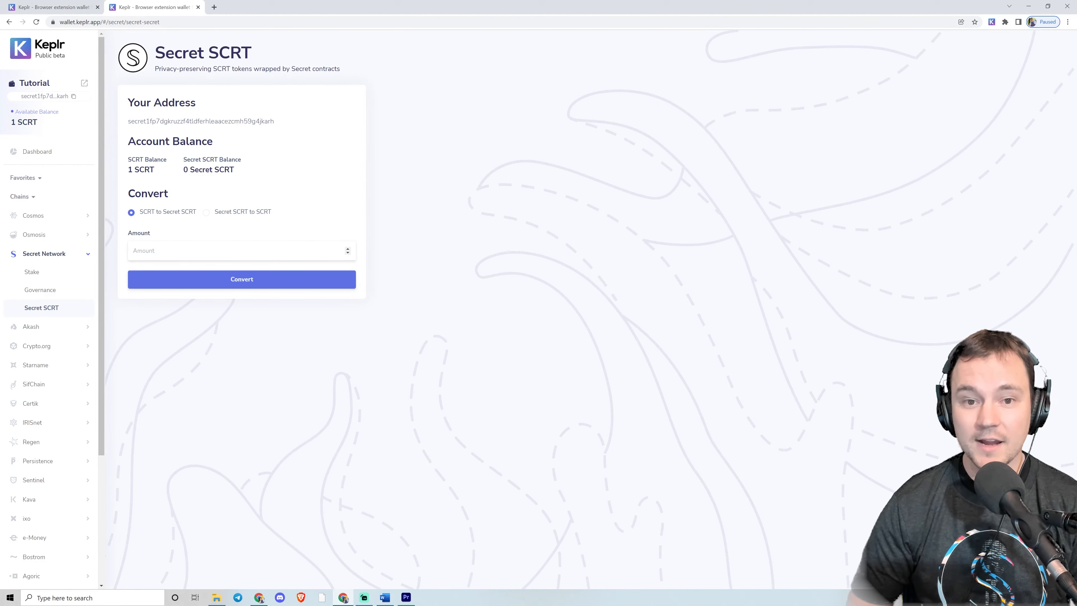
{"action": "type", "text": "0.5"}
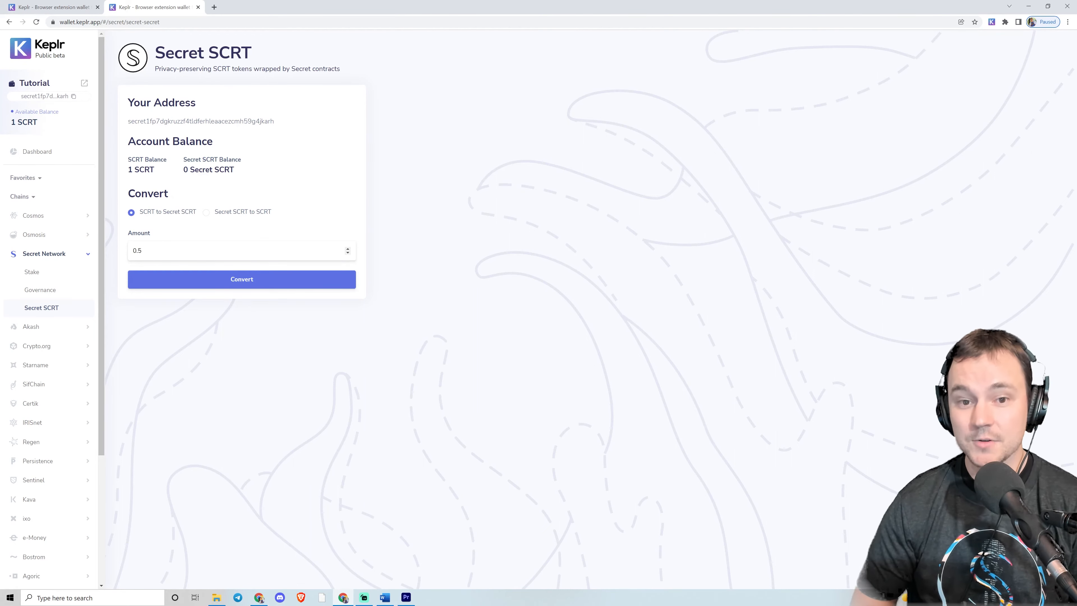
{"action": "left_click", "coordinate": [235, 283]}
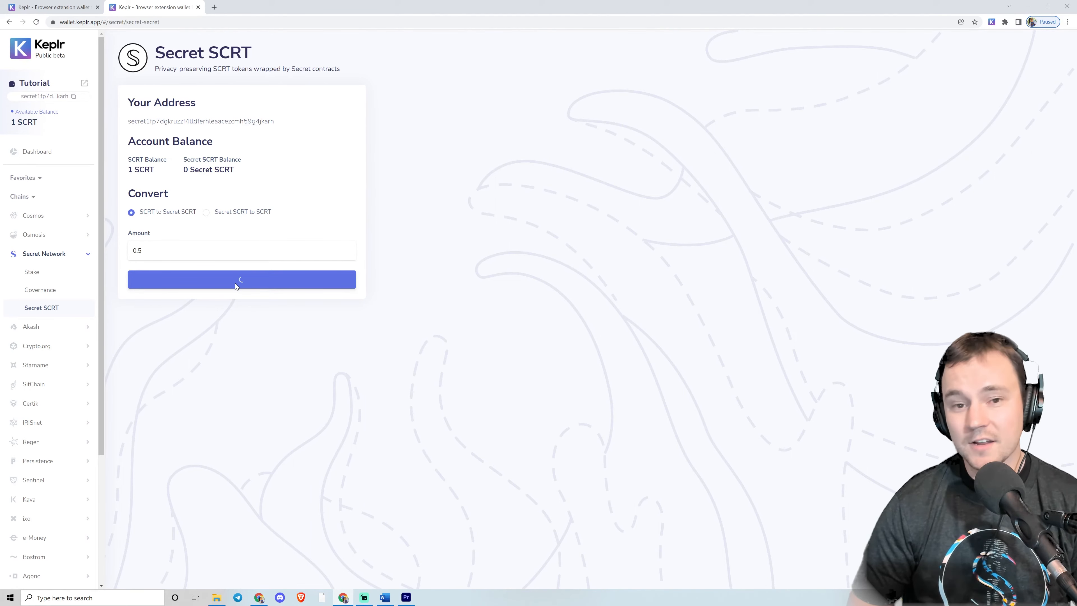
{"action": "left_click", "coordinate": [522, 305]}
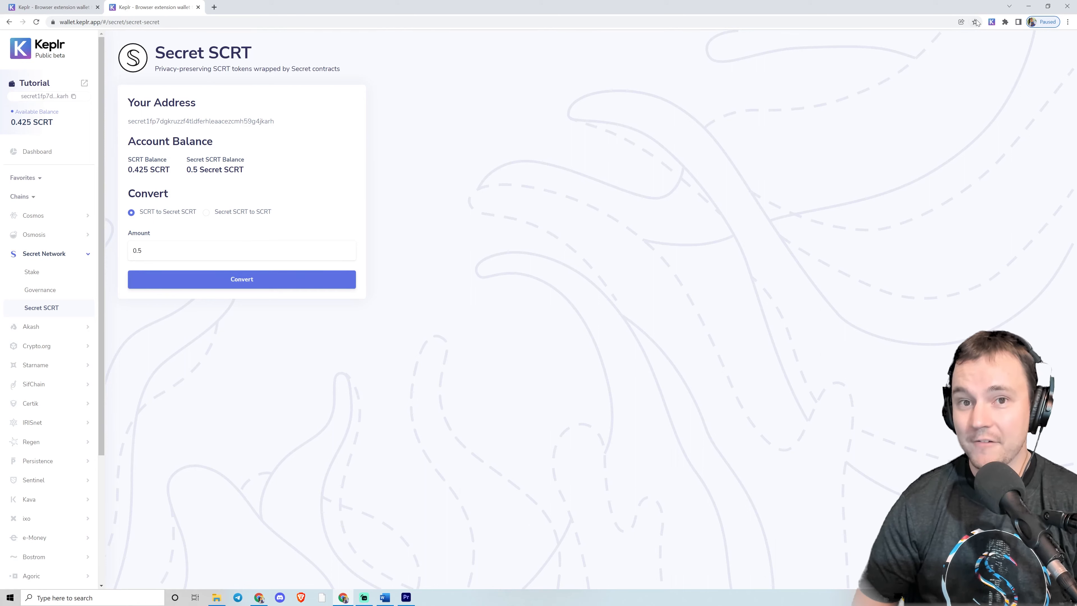
Open the SSCRT token in the wallet extension, view its send form and address book, and return.
{"action": "left_click", "coordinate": [992, 22]}
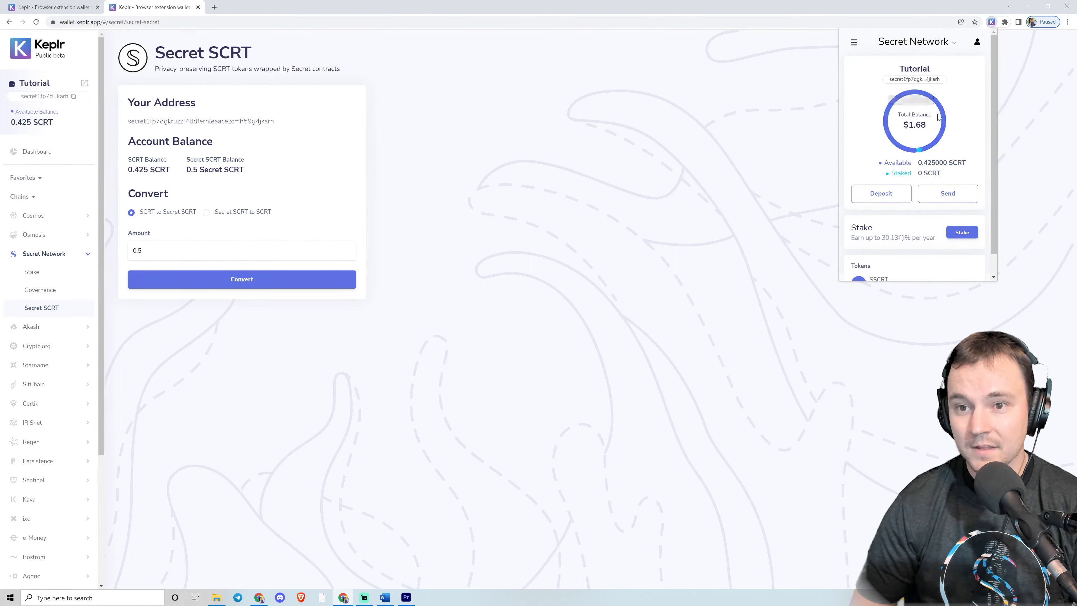
{"action": "scroll", "coordinate": [957, 139], "scroll_direction": "down", "scroll_amount": 1}
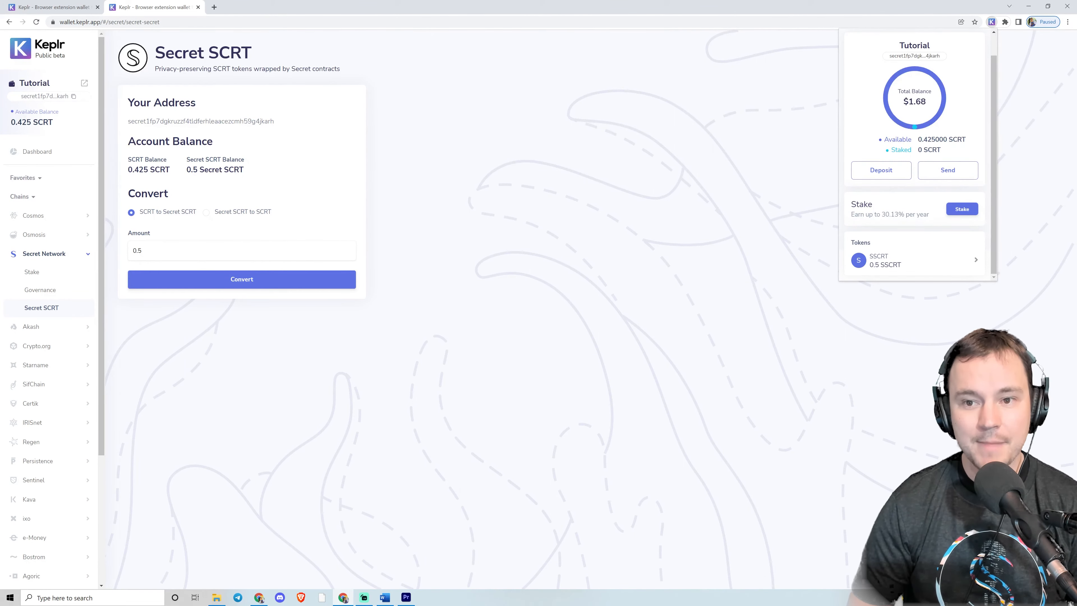
{"action": "left_click", "coordinate": [931, 262]}
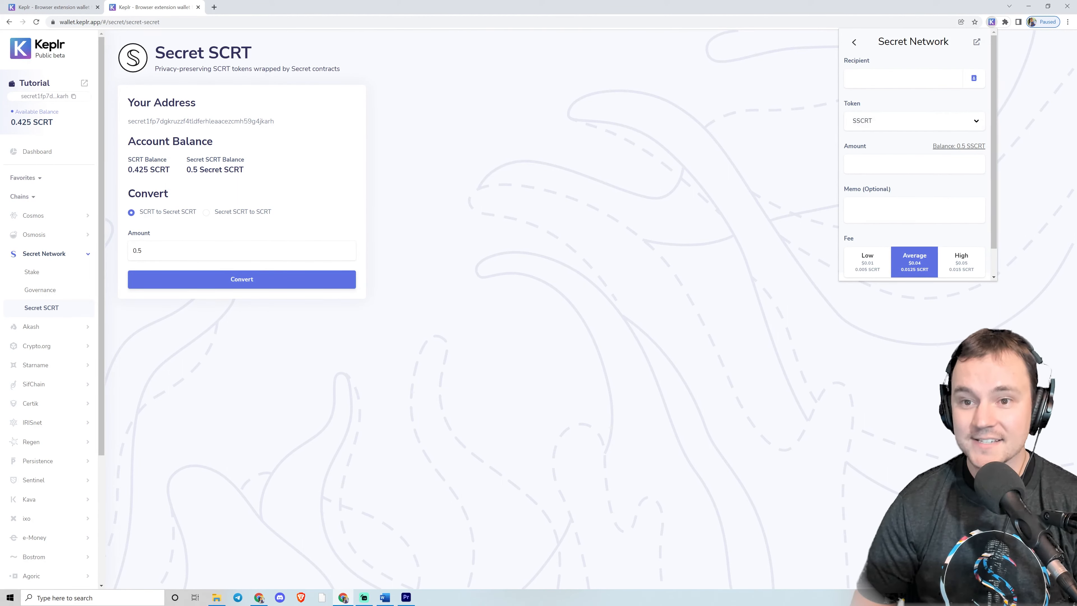
{"action": "left_click", "coordinate": [975, 78]}
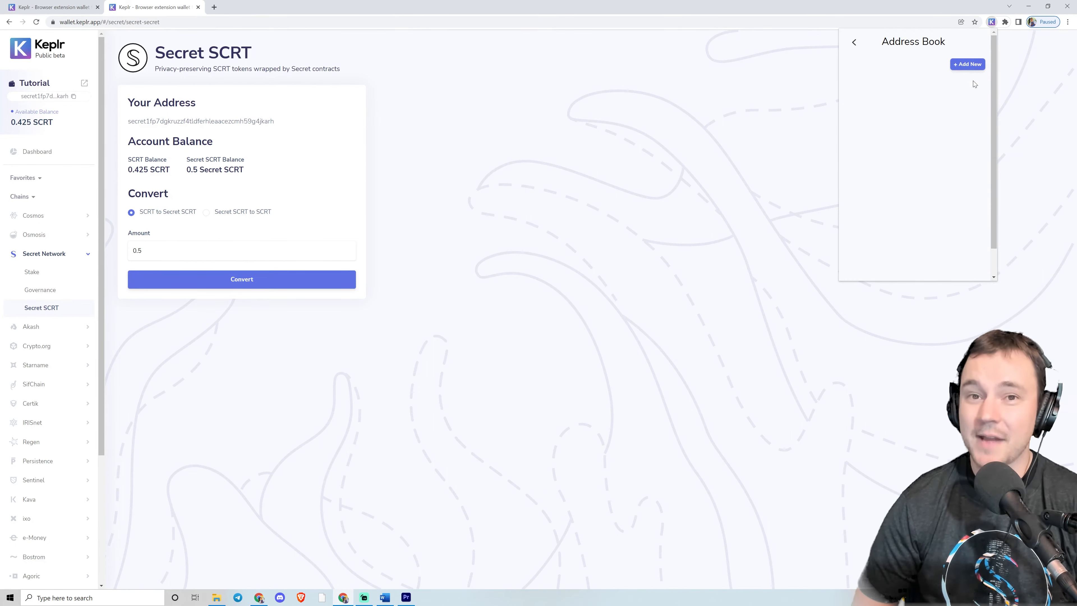
{"action": "left_click", "coordinate": [855, 42]}
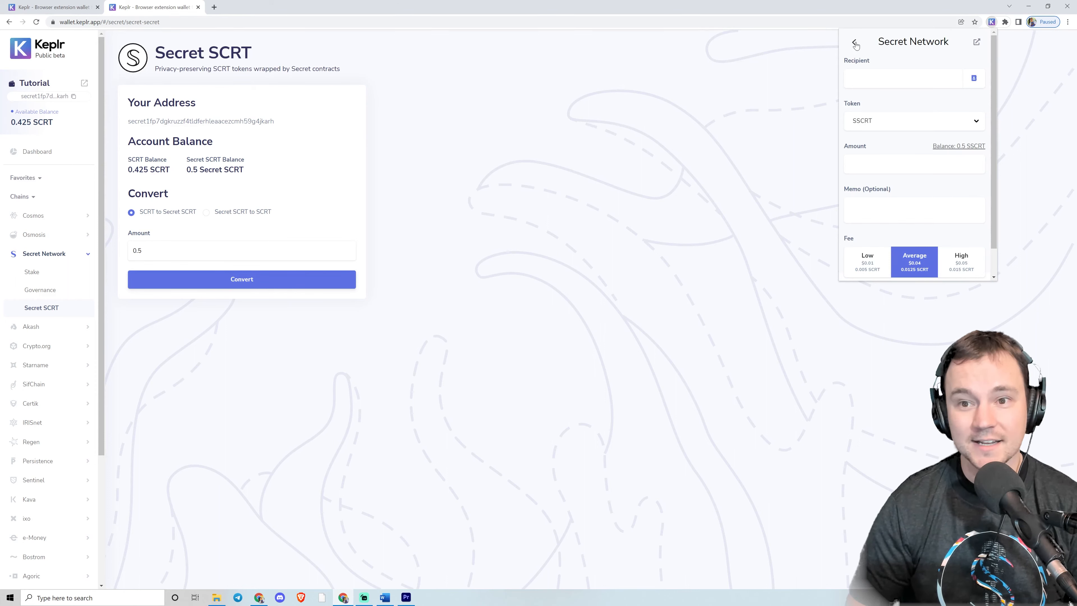
{"action": "left_click", "coordinate": [855, 43]}
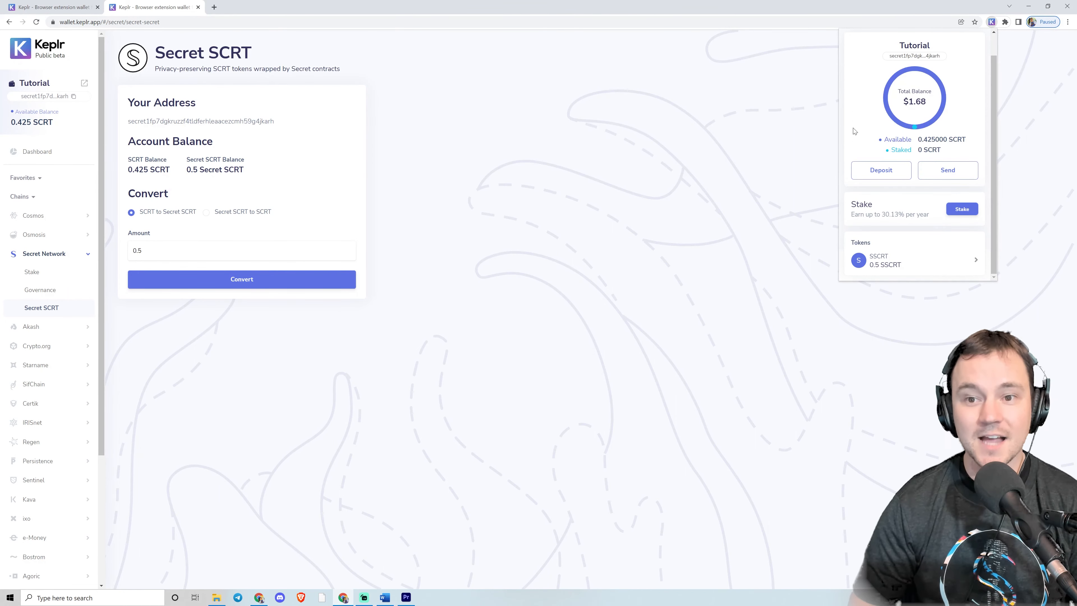
Switch to Secret SCRT to SCRT, convert 0.5 back and approve the transaction.
{"action": "left_click", "coordinate": [211, 217]}
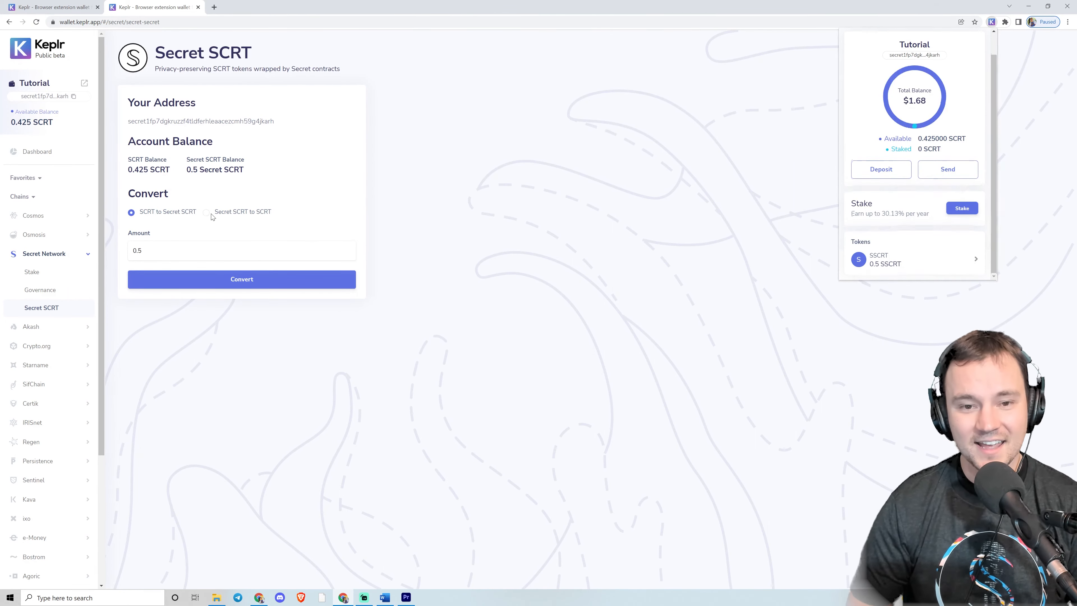
{"action": "left_click", "coordinate": [209, 217]}
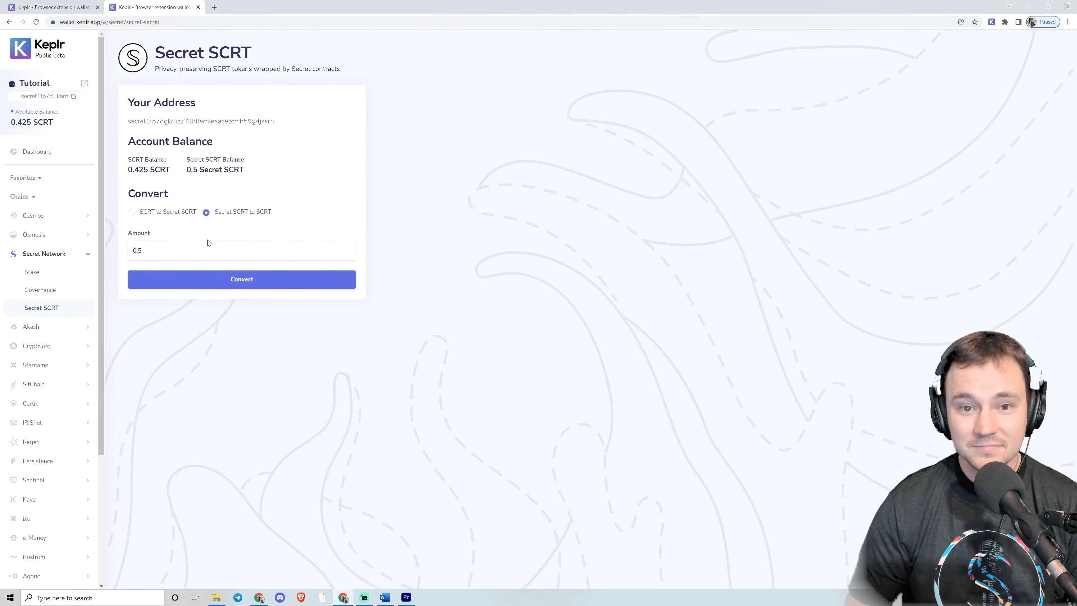
{"action": "left_click", "coordinate": [236, 282]}
{"action": "left_click", "coordinate": [540, 306]}
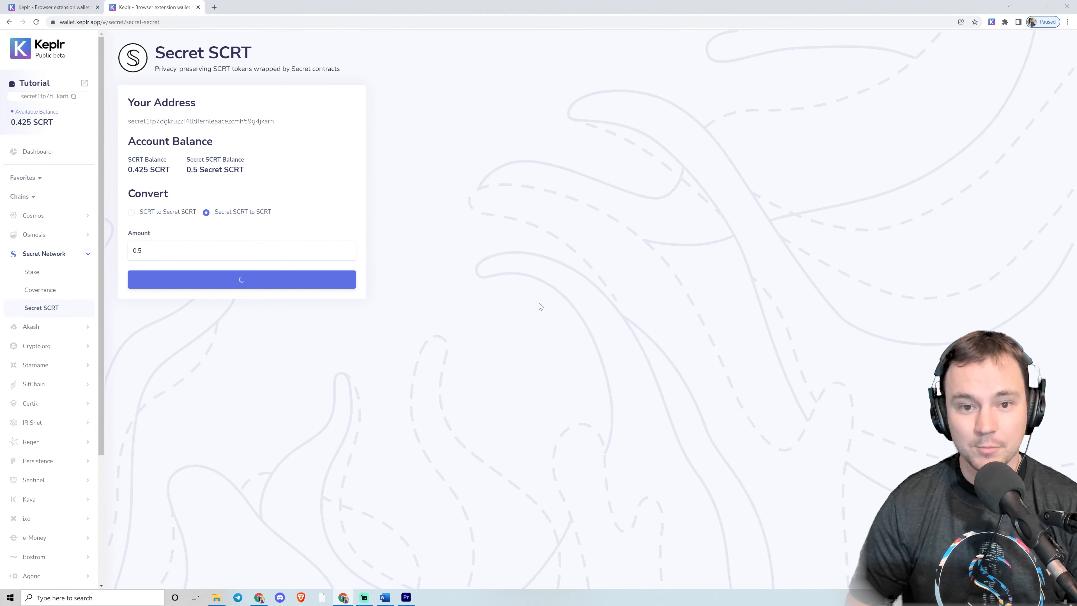